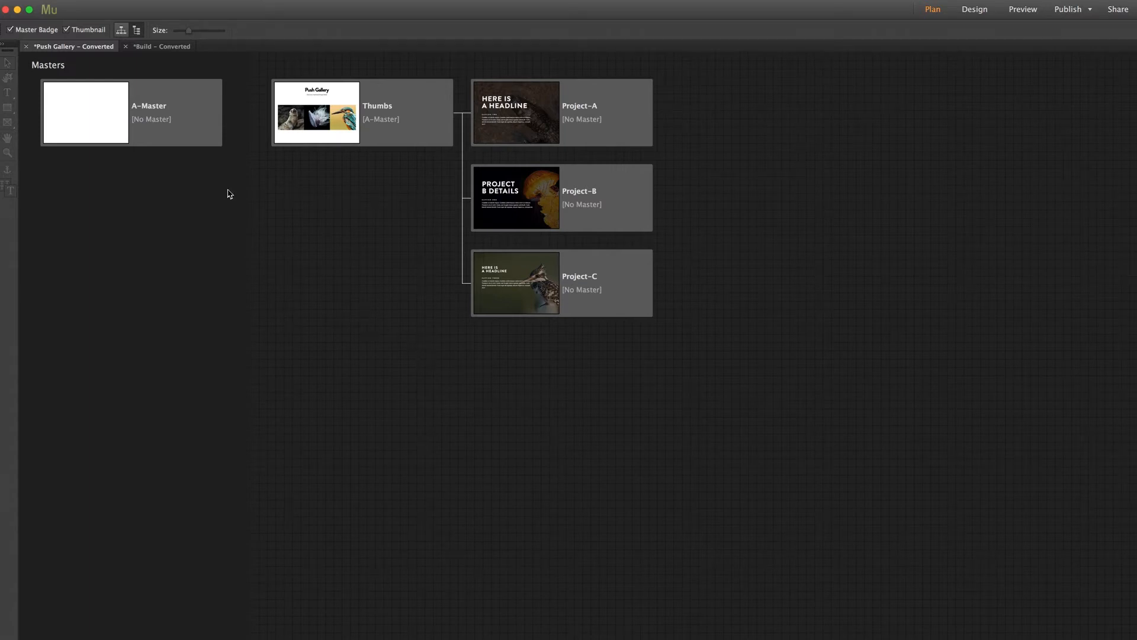
Switch the Push Gallery site map to the horizontal layout and compare it with the Build – Converted site map.
click(136, 29)
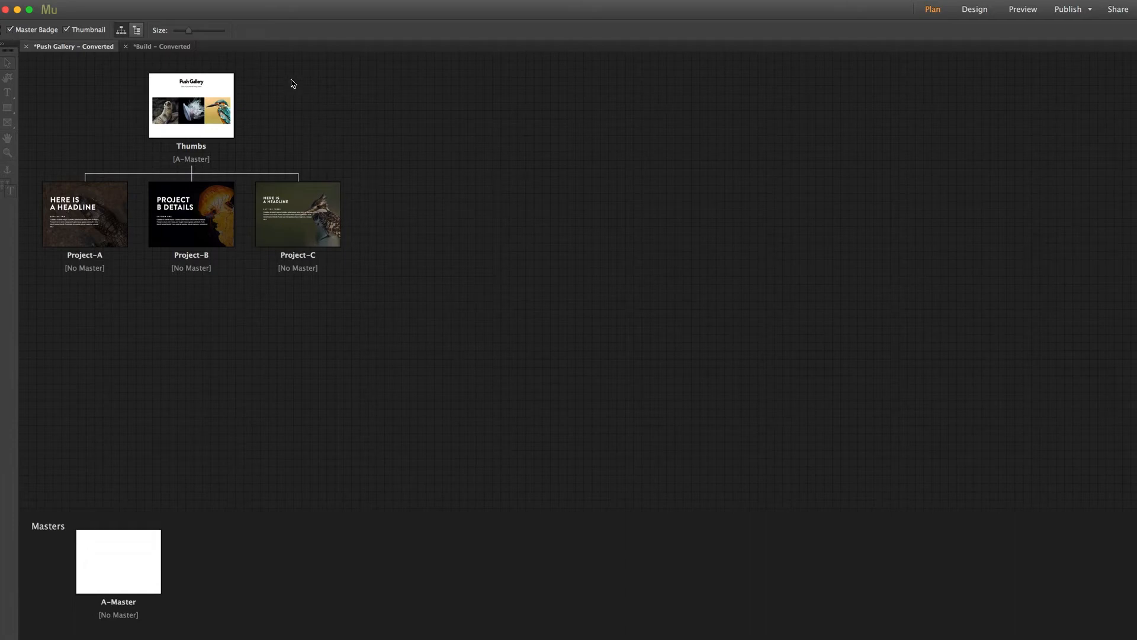
click(158, 51)
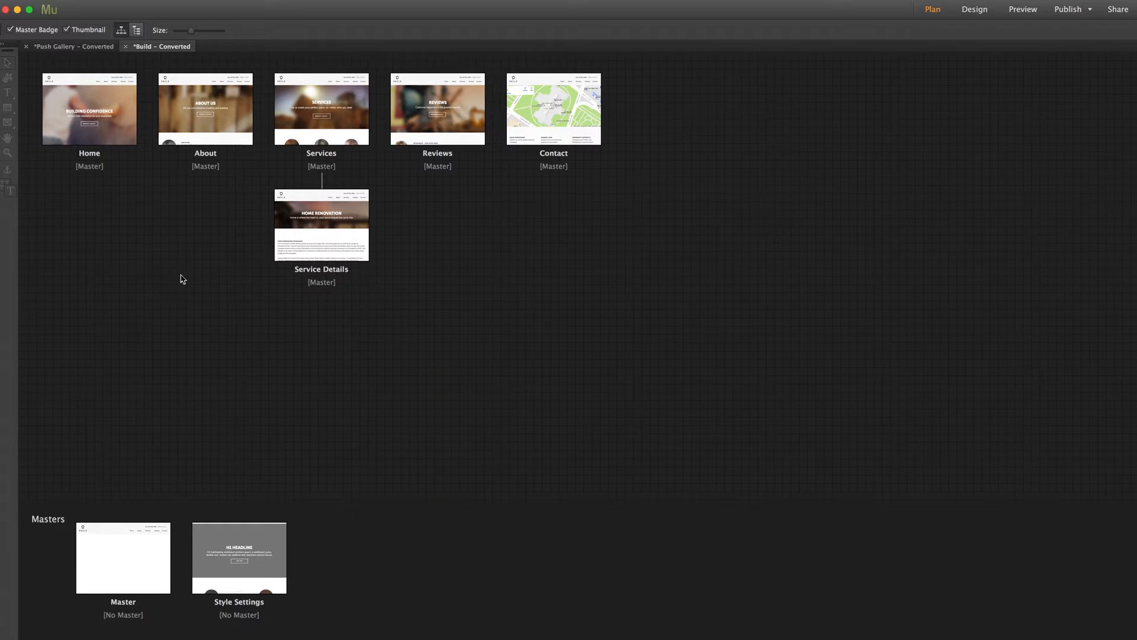
click(74, 47)
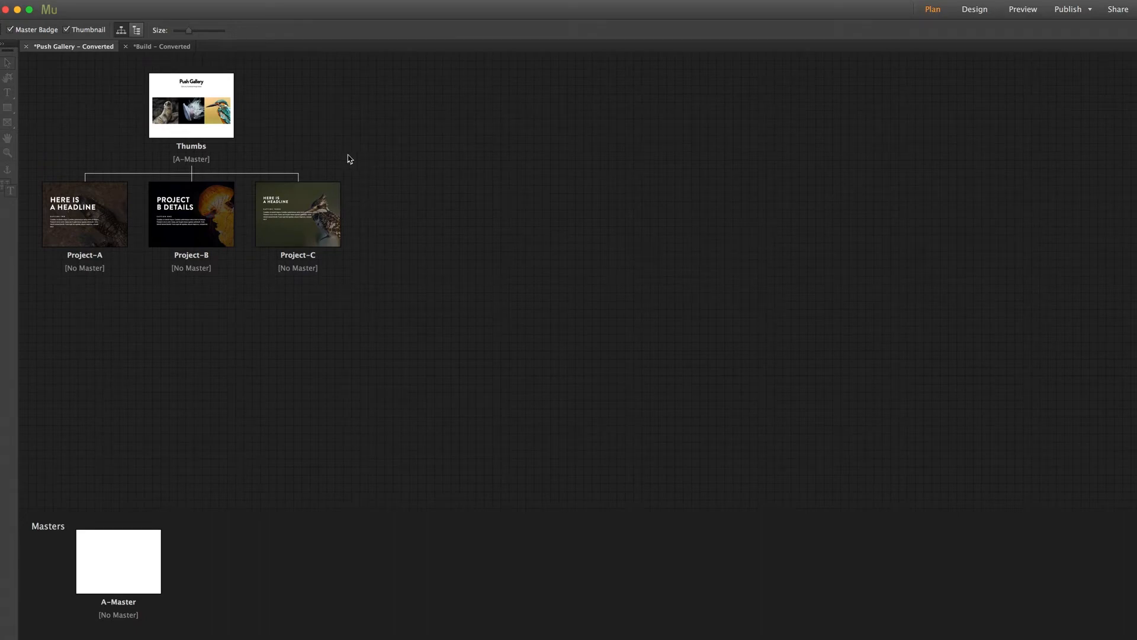
Open the Thumbs page and examine the Rollover and Normal states of the seal thumbnail's state button.
double_click(191, 123)
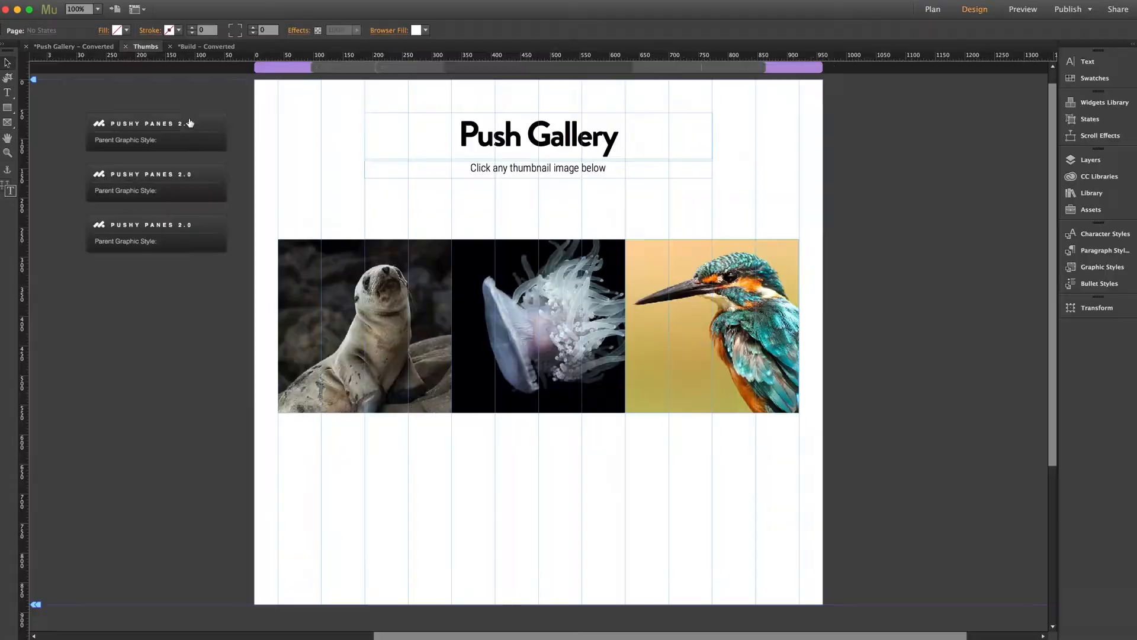
click(360, 318)
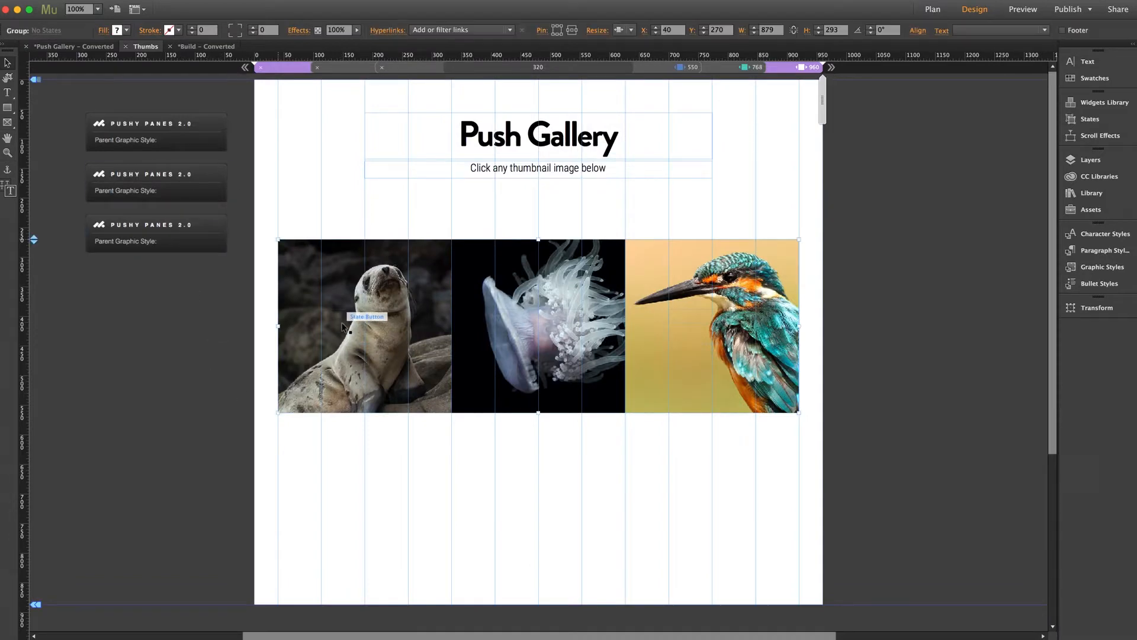
click(360, 318)
click(477, 275)
click(356, 274)
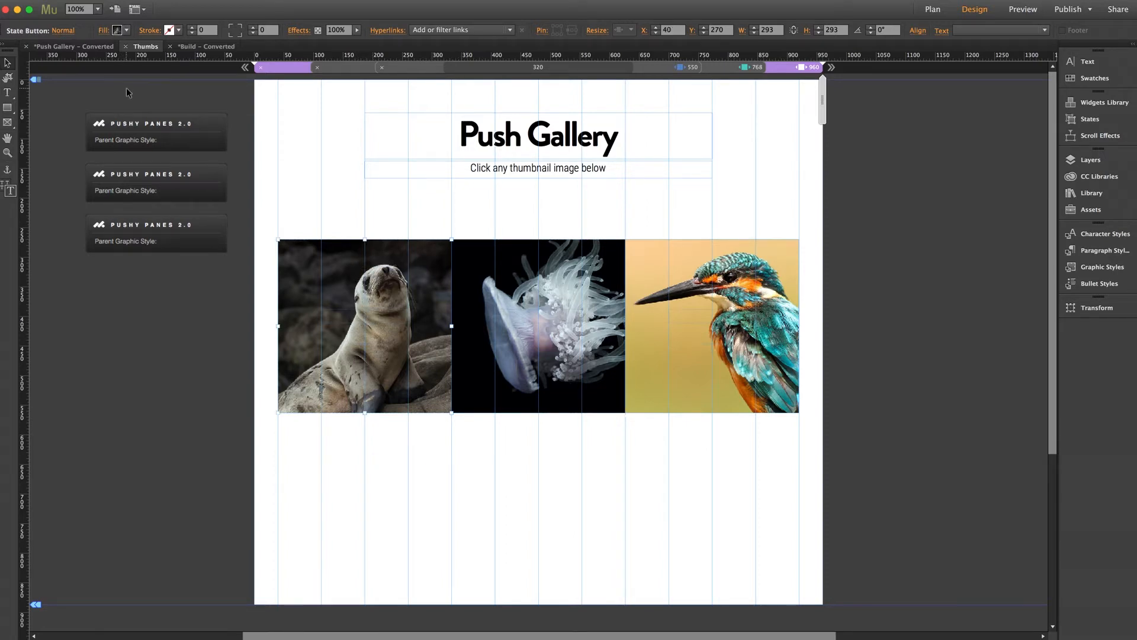
click(62, 33)
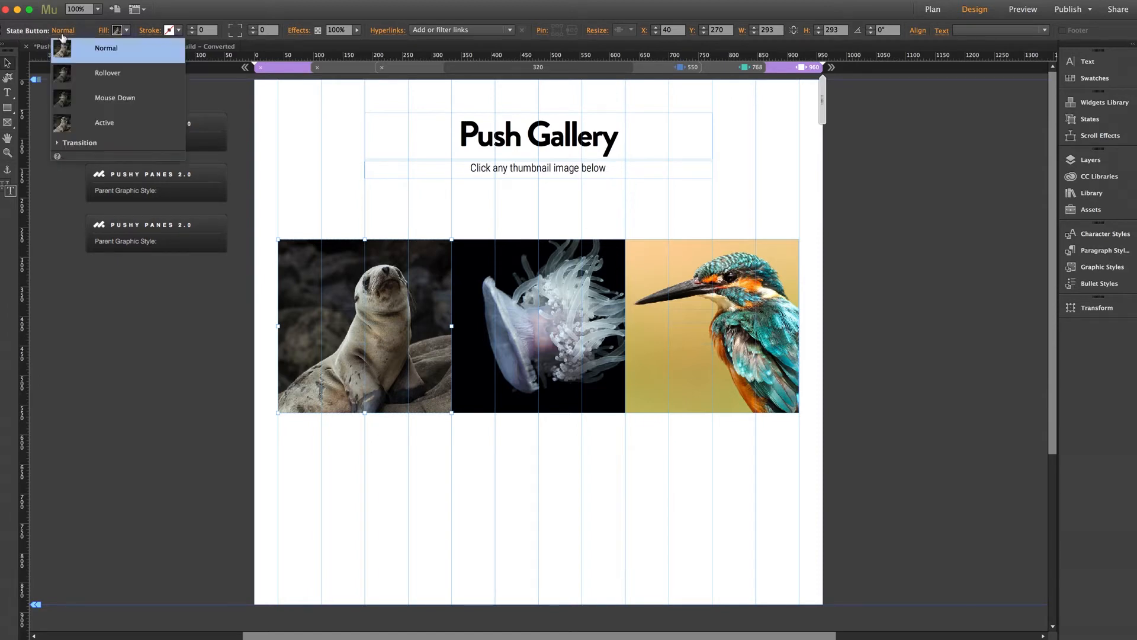
click(103, 73)
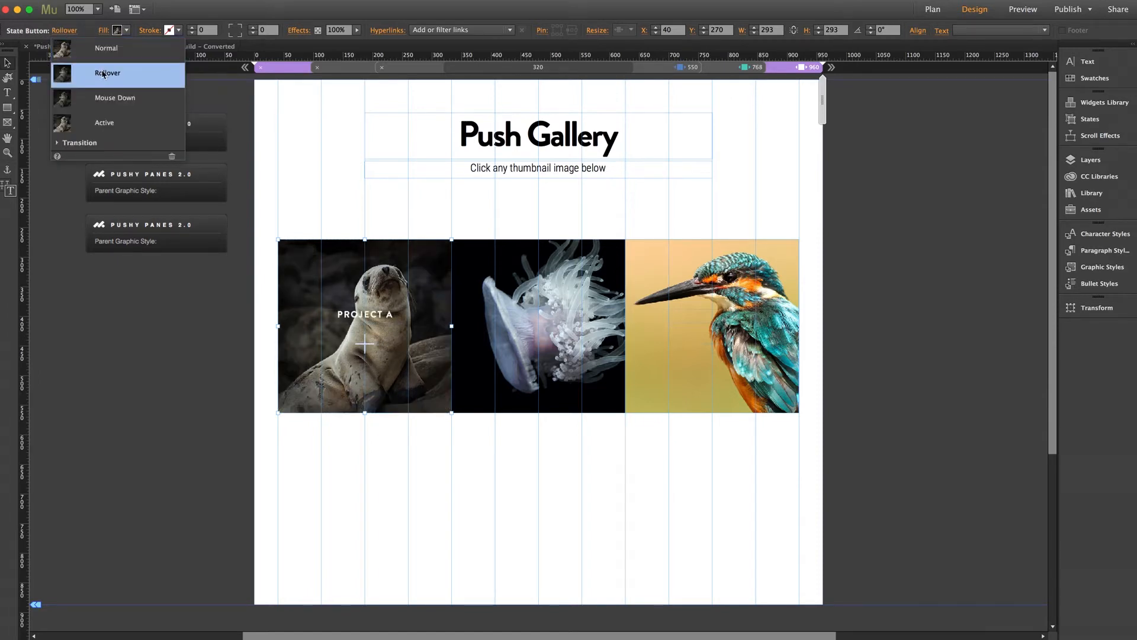
click(106, 49)
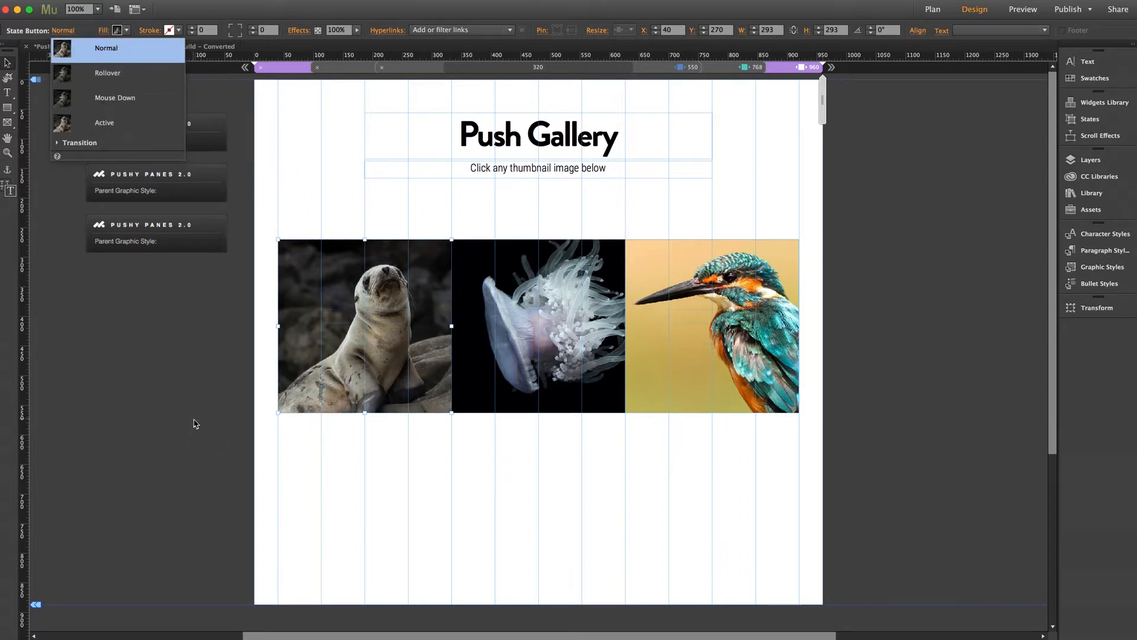
click(195, 423)
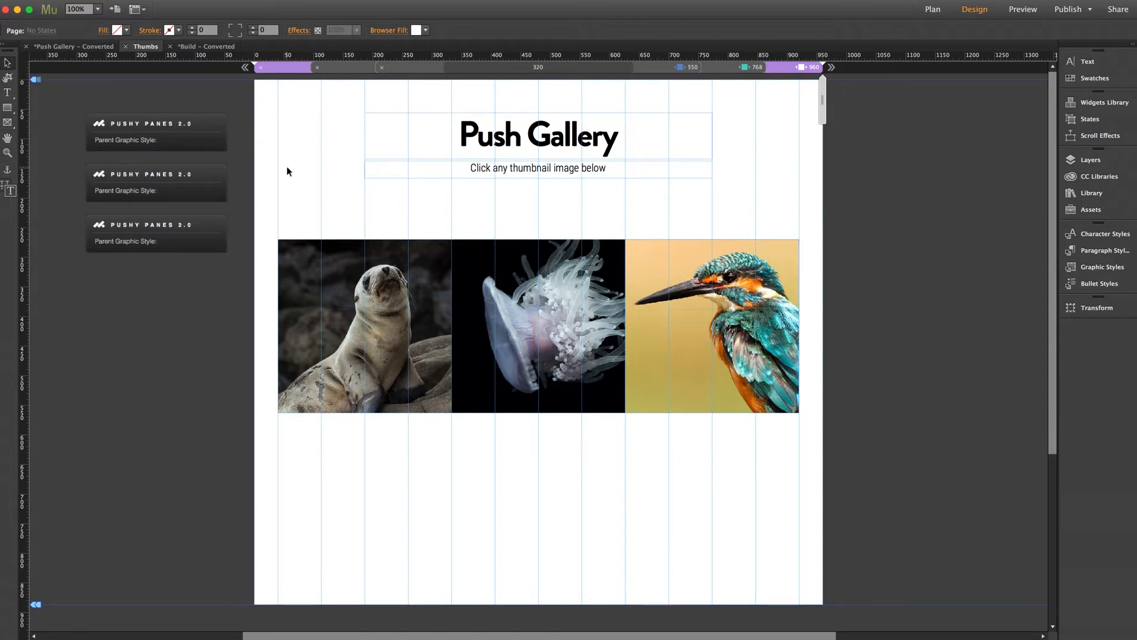
Check which graphic style is assigned to each of the three thumbnail state buttons.
click(1091, 276)
click(336, 311)
click(336, 311)
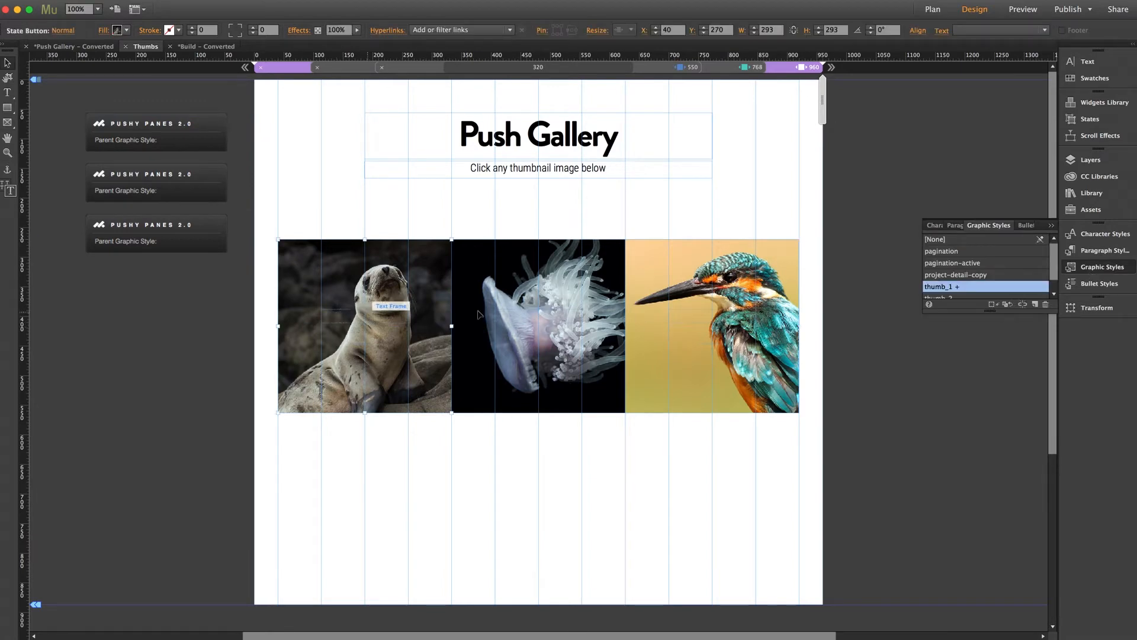
click(566, 292)
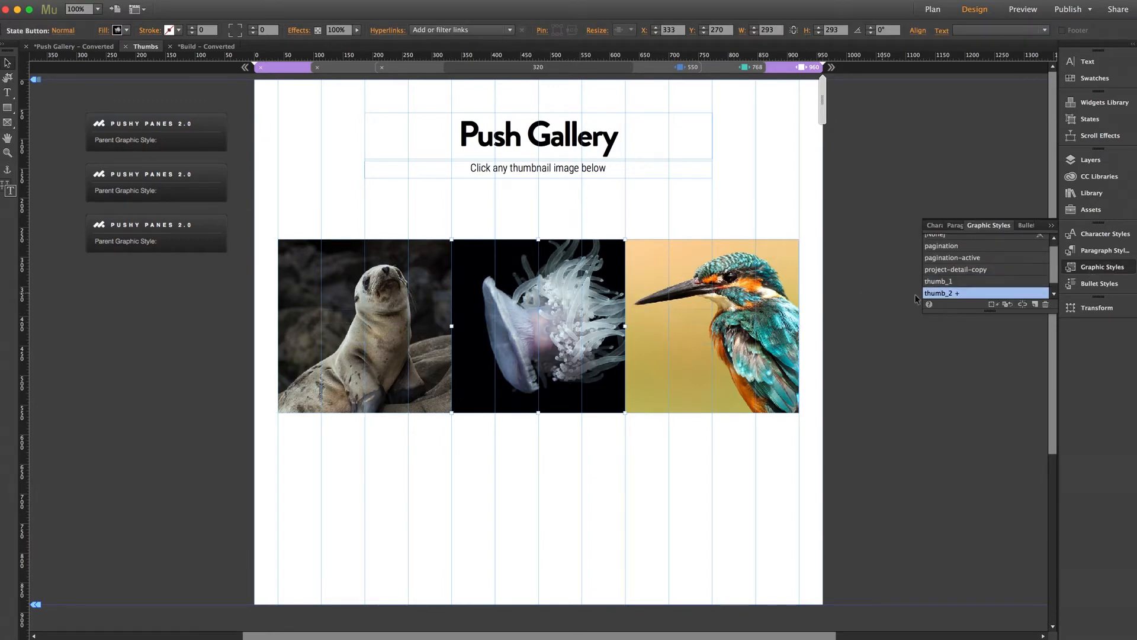
click(749, 304)
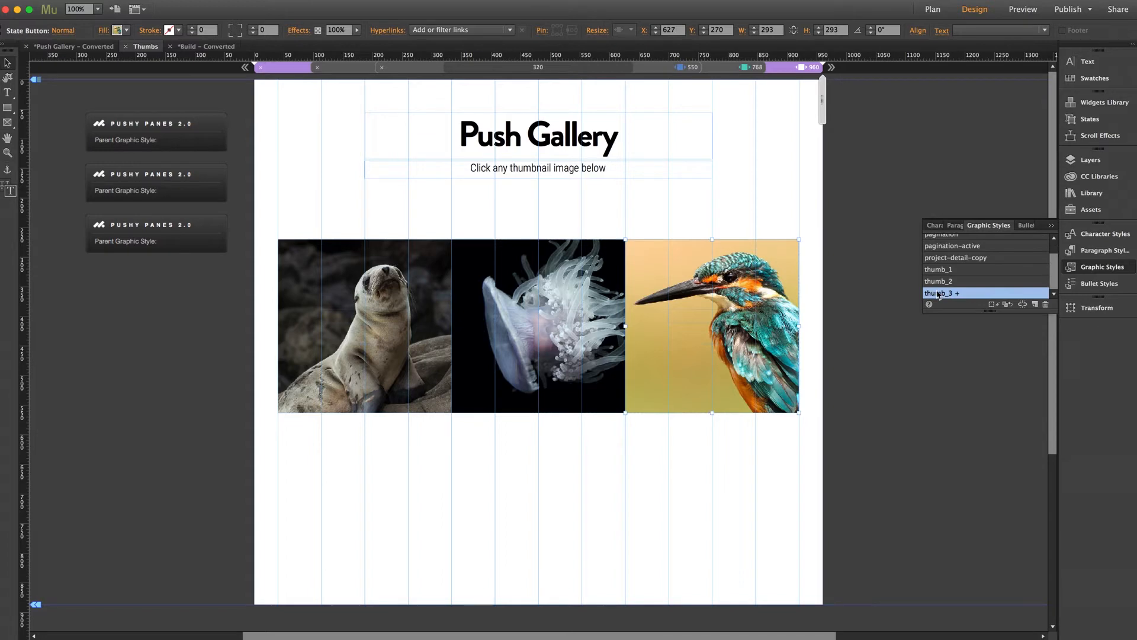
click(1097, 273)
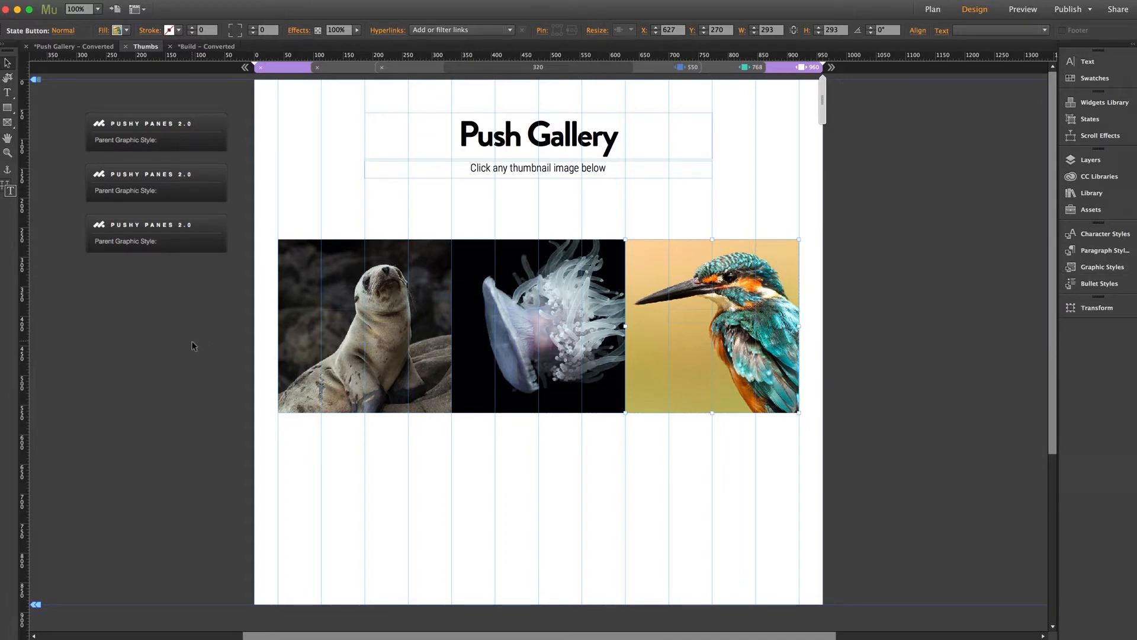
Examine the first Pushy Panes widget's options, including the custom graphic style in its open button setup.
click(168, 130)
click(239, 112)
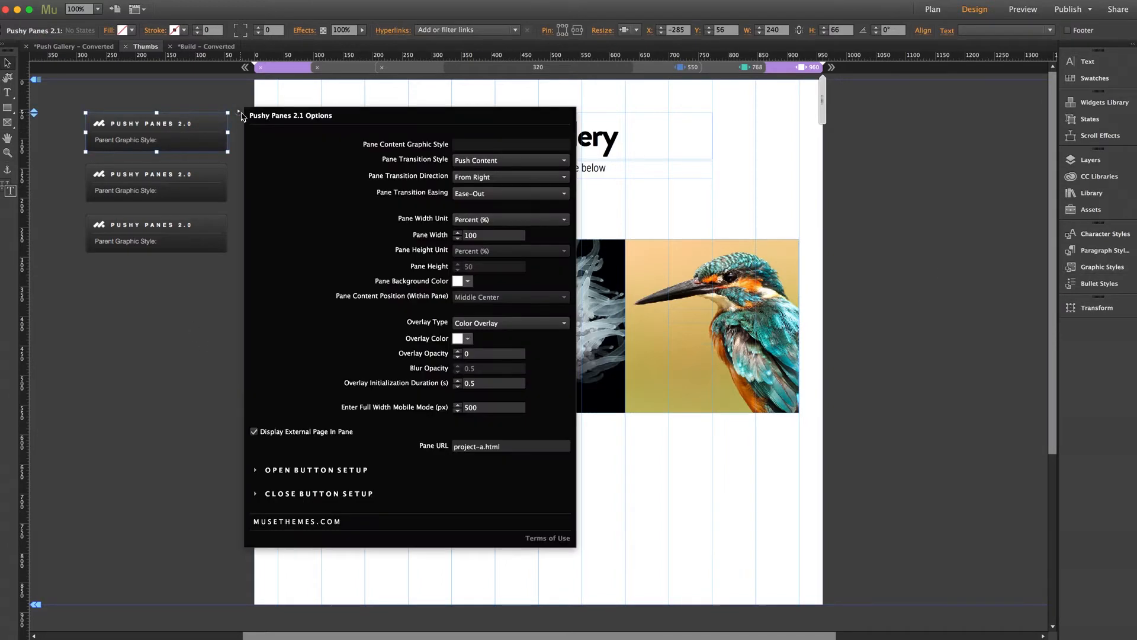
click(312, 470)
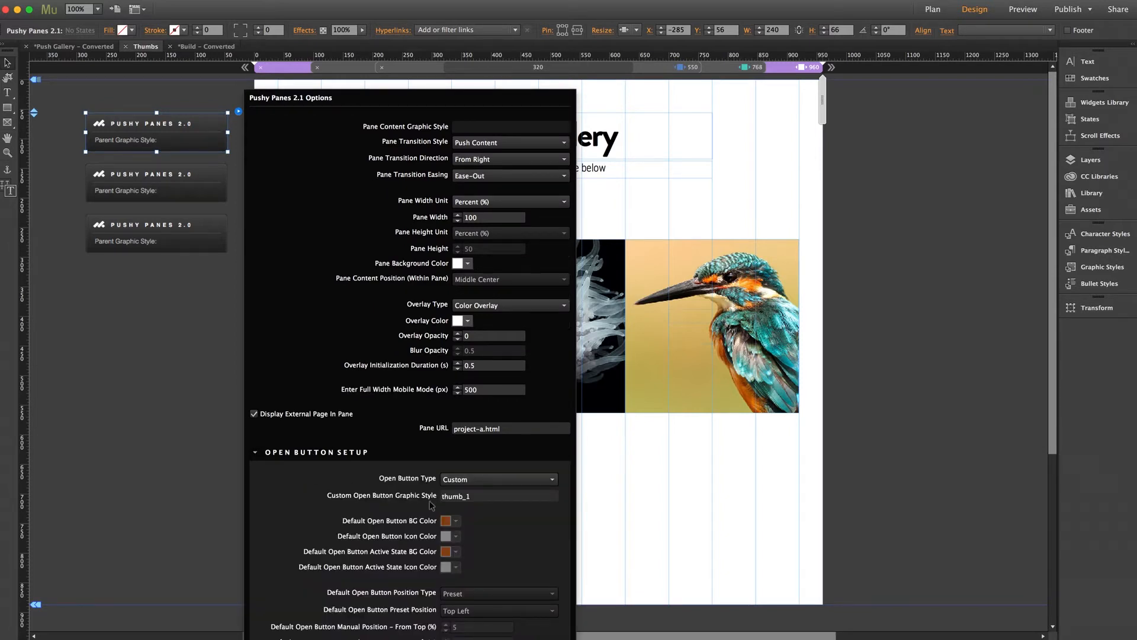
drag(444, 498, 475, 498)
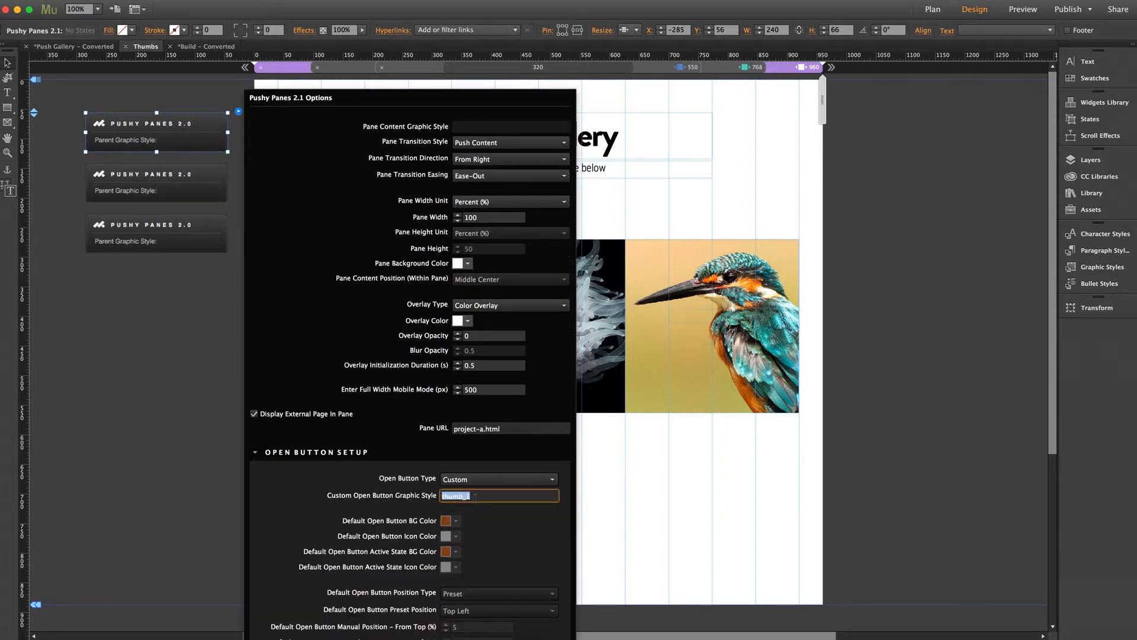
click(486, 498)
click(323, 454)
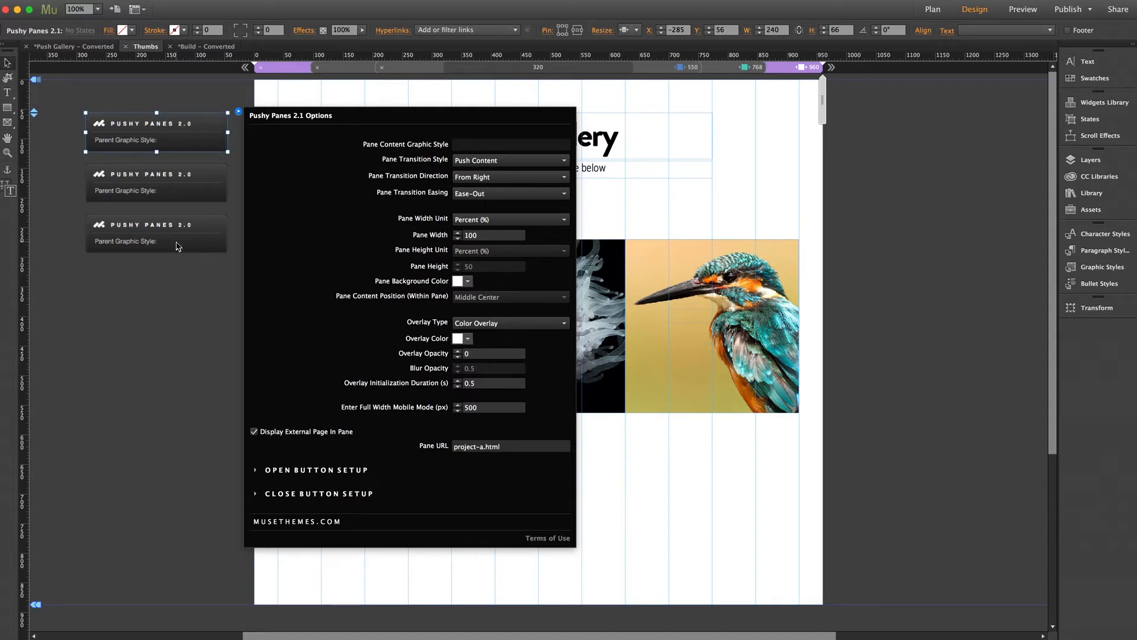
click(168, 355)
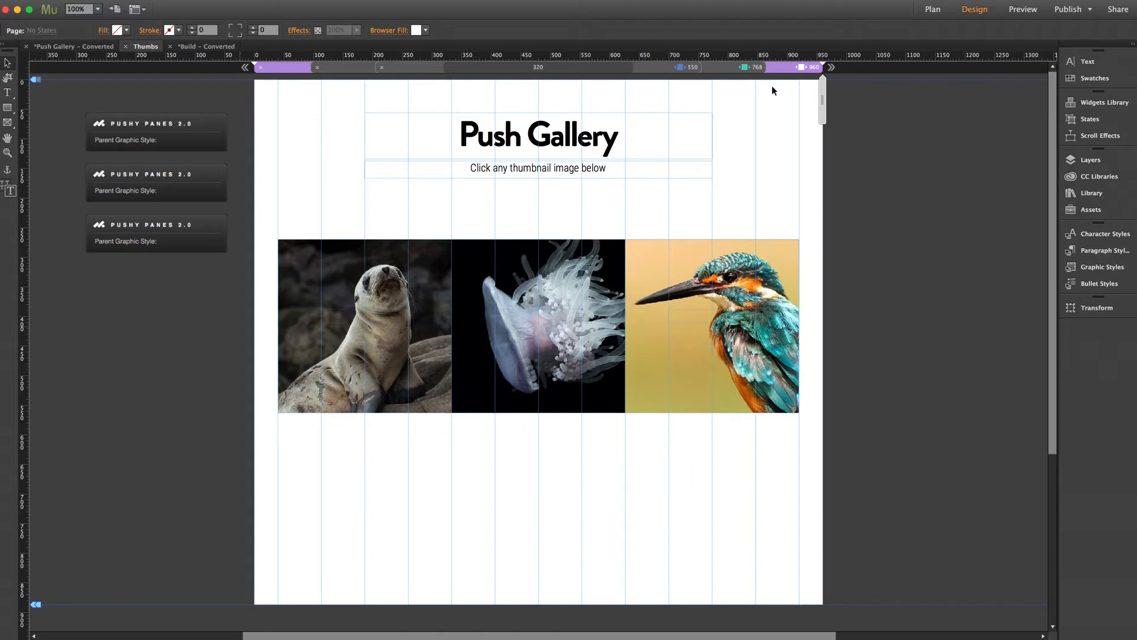
Open the Project-A page from the site map and examine its slideshow's options.
click(933, 9)
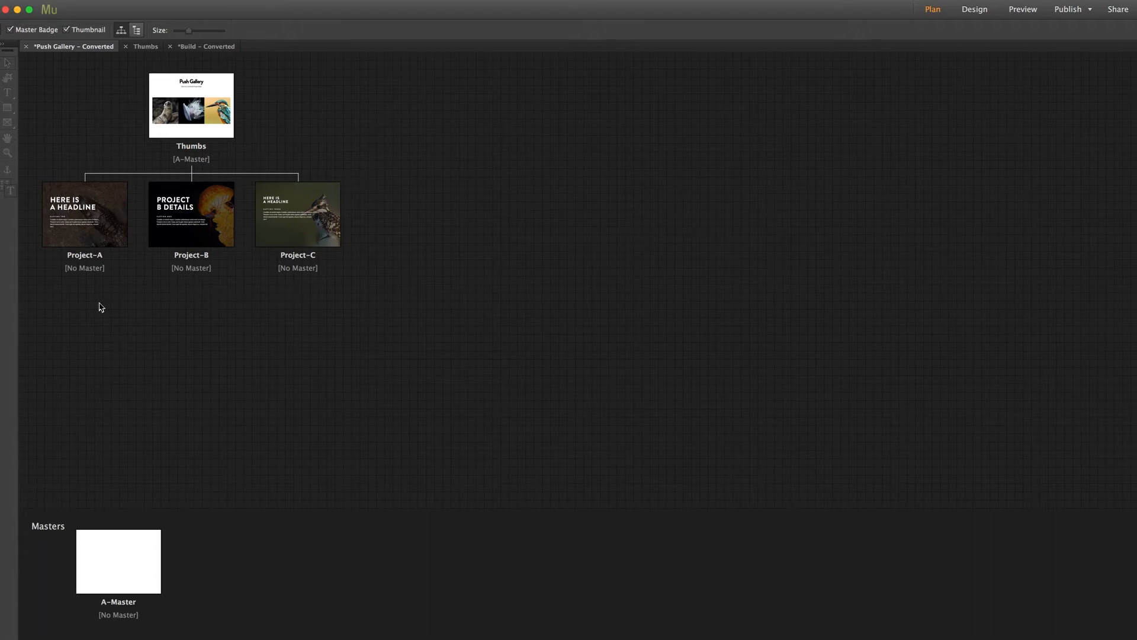
double_click(82, 237)
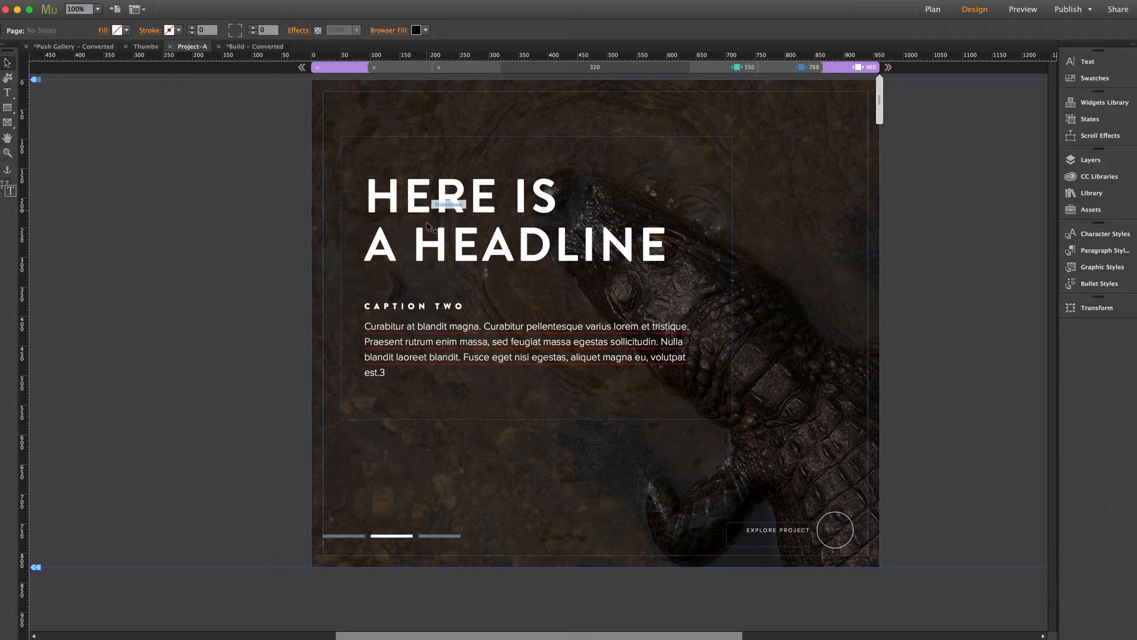
click(420, 520)
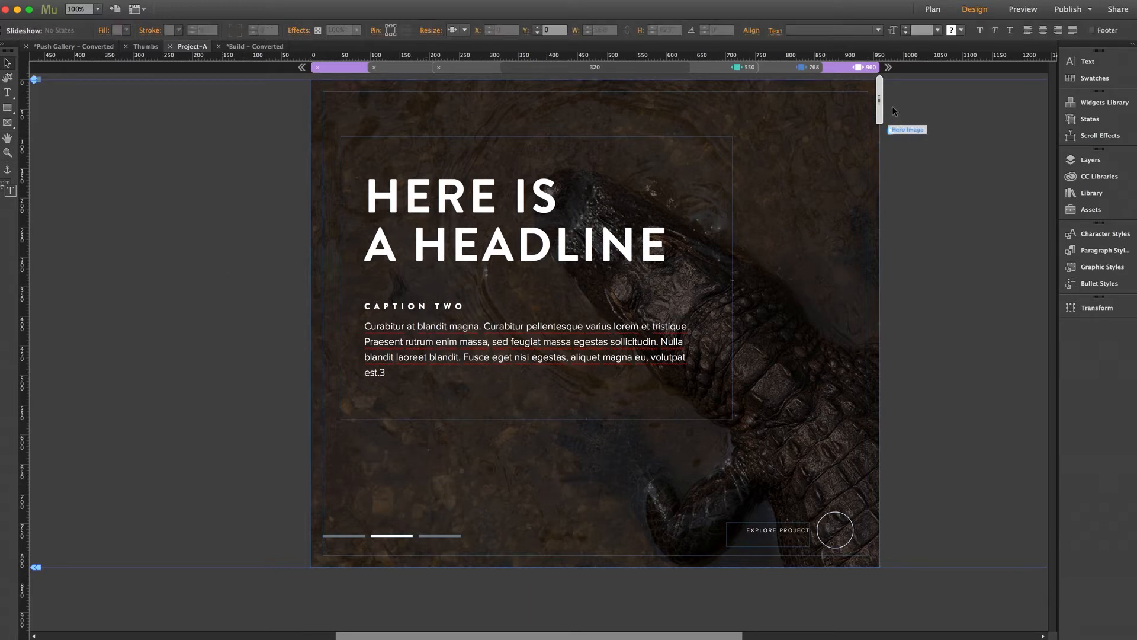
click(891, 131)
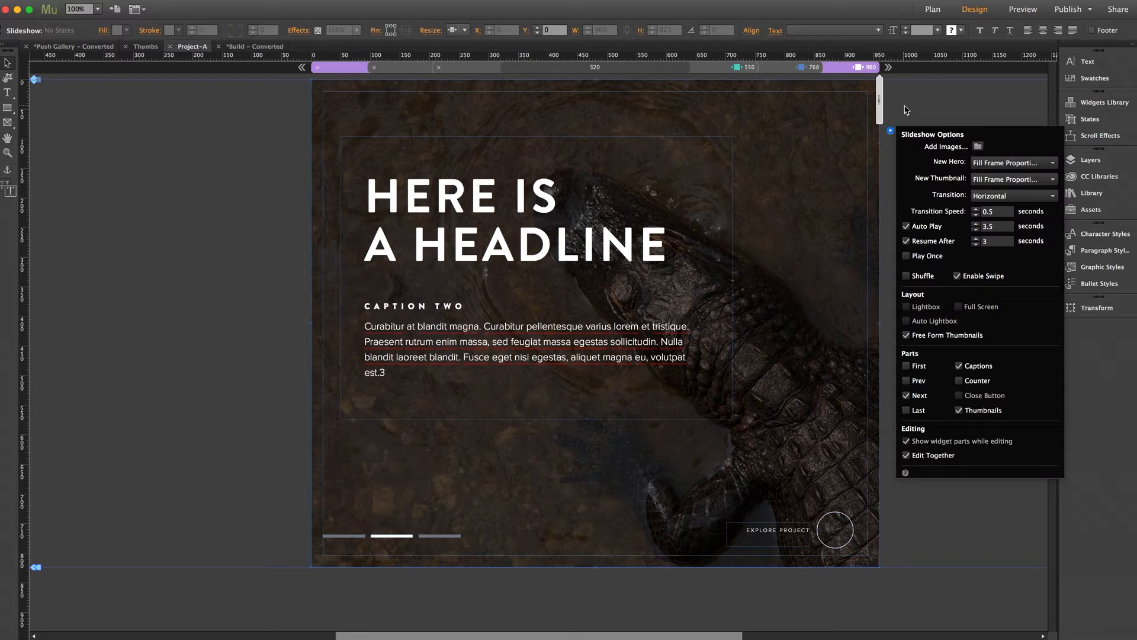
click(905, 110)
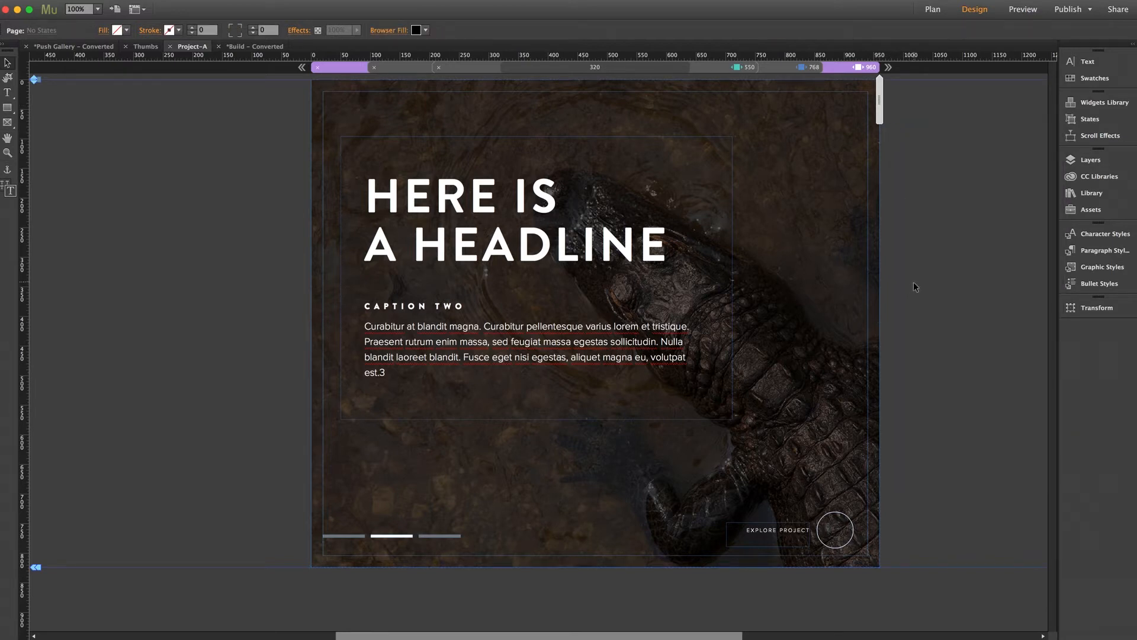
Return to the Thumbs page and select the three Pushy Panes widgets together with the thumbnail group, then clear the selection.
click(931, 10)
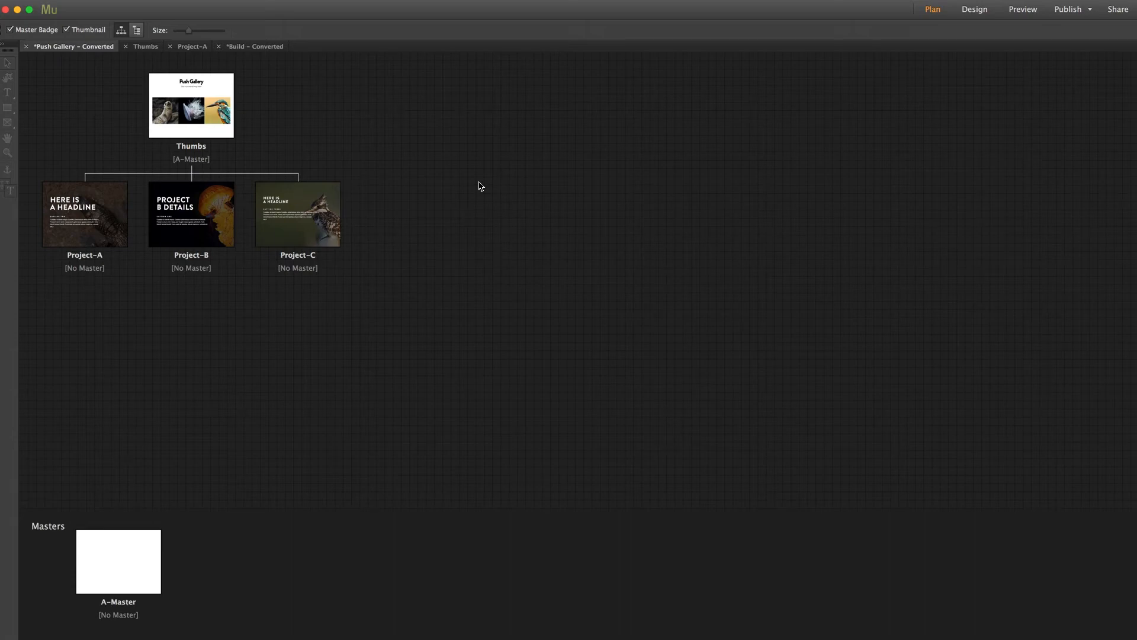
double_click(196, 107)
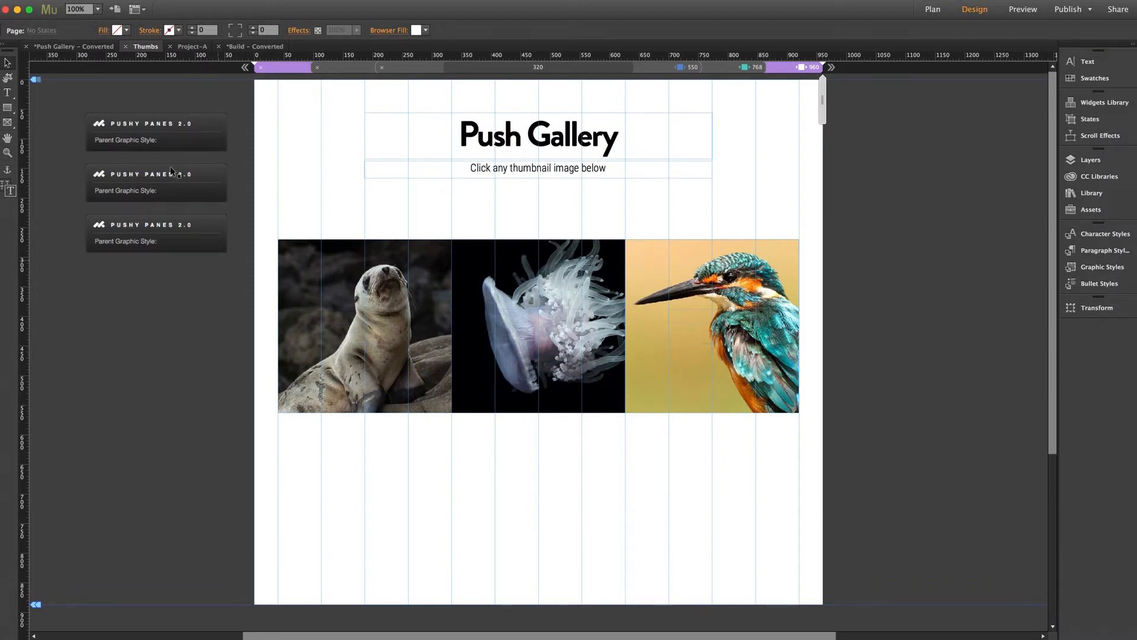
click(153, 140)
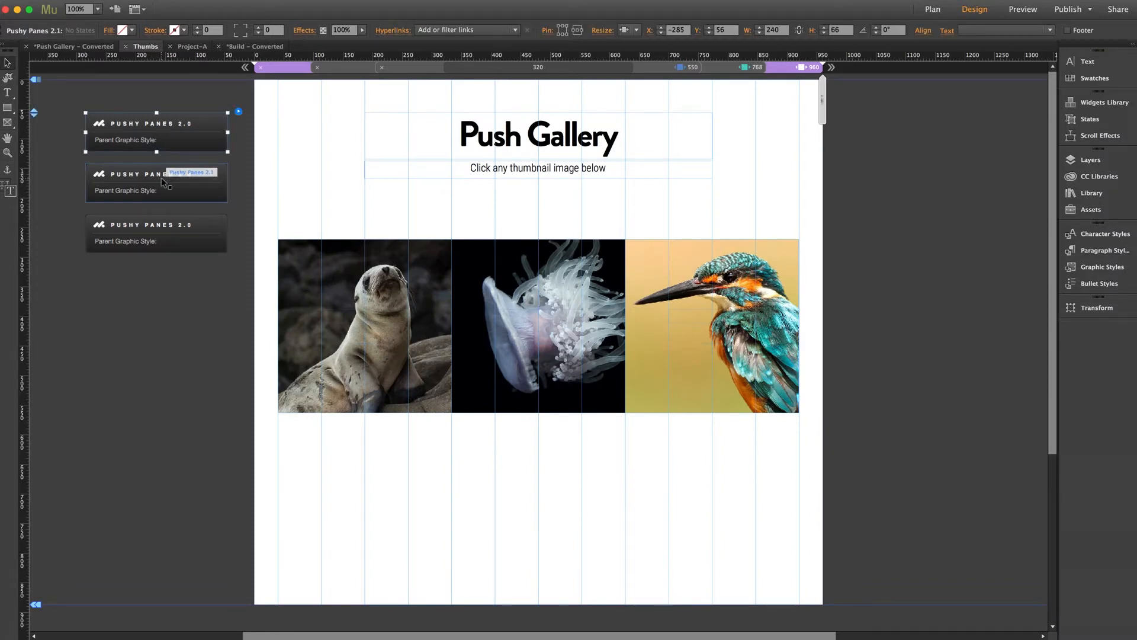
shift+click(161, 177)
shift+click(173, 232)
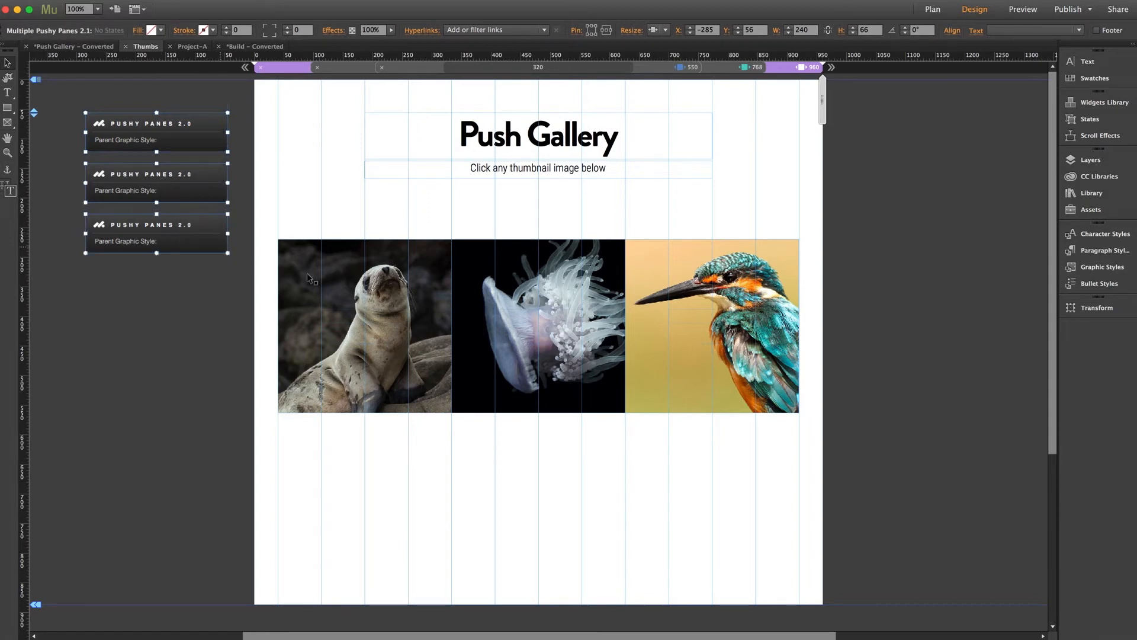
shift+click(355, 287)
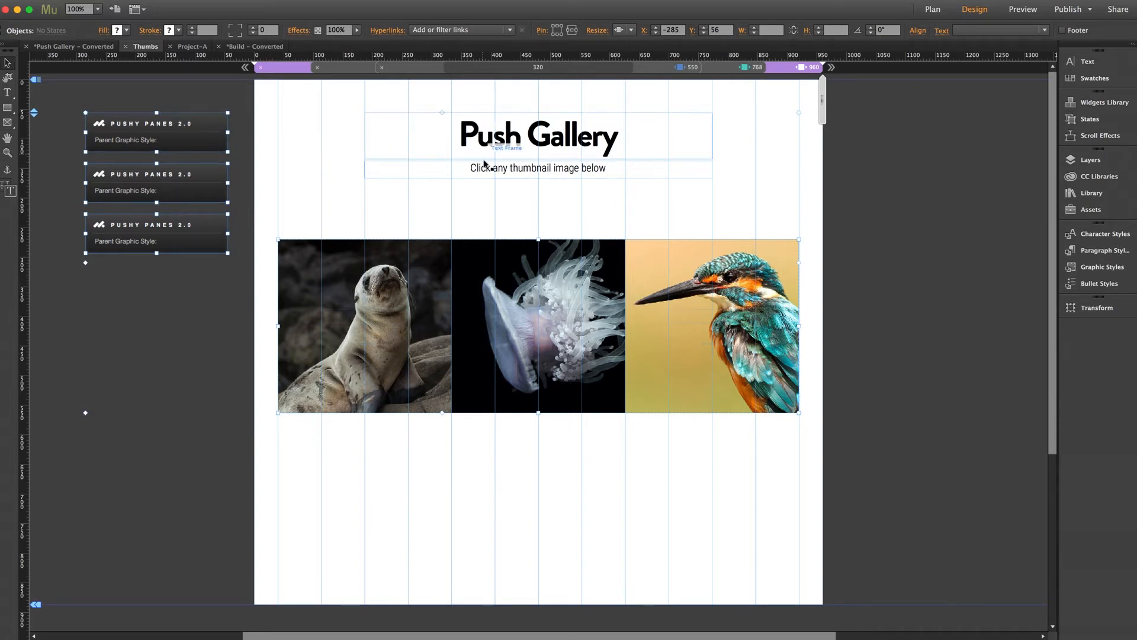
click(175, 323)
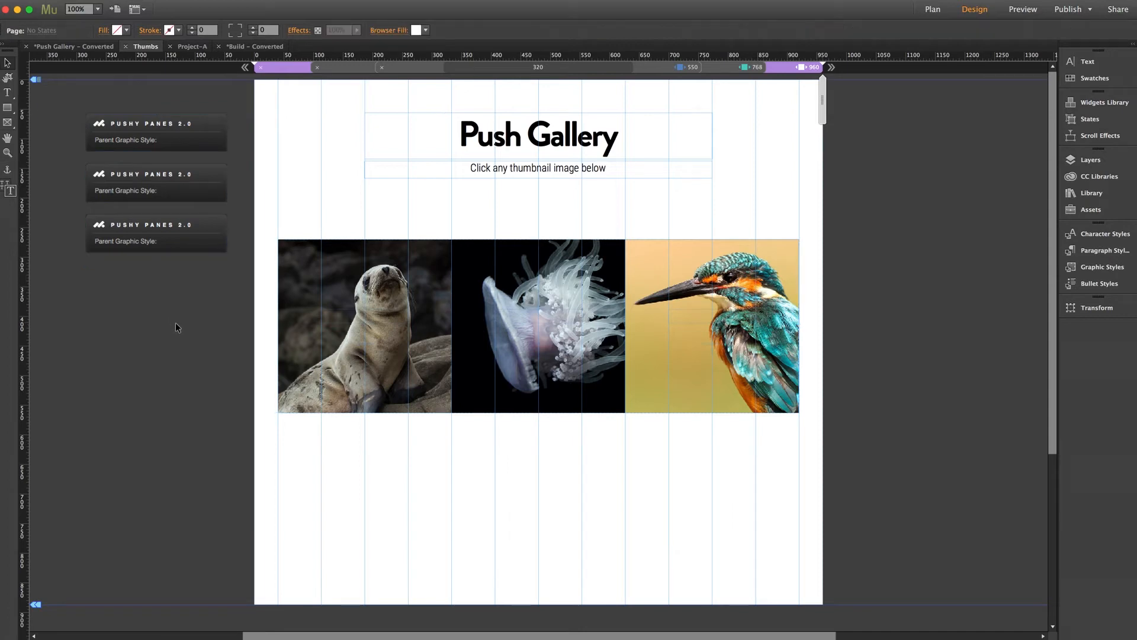
Open the Services page of the Build – Converted site and bring its service listings into view.
click(933, 8)
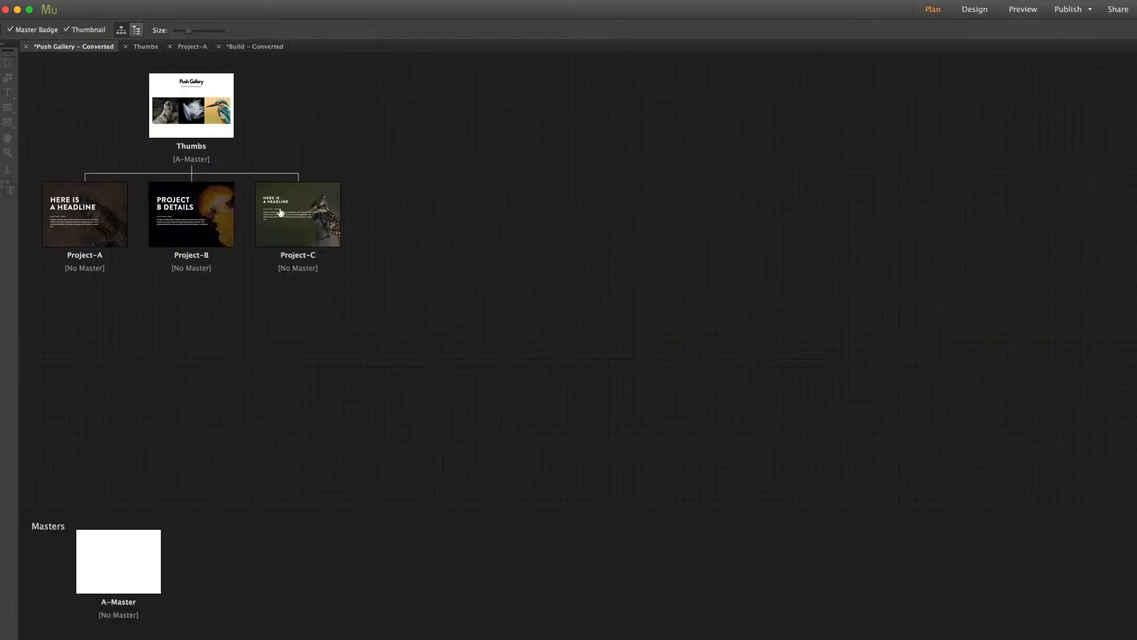
click(252, 46)
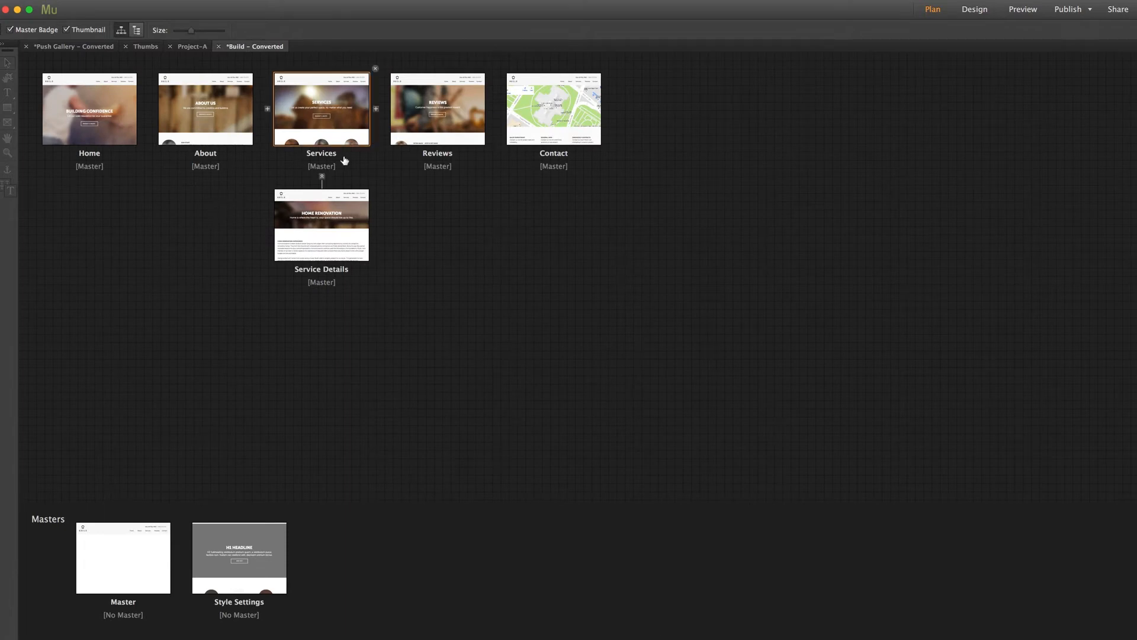
double_click(309, 132)
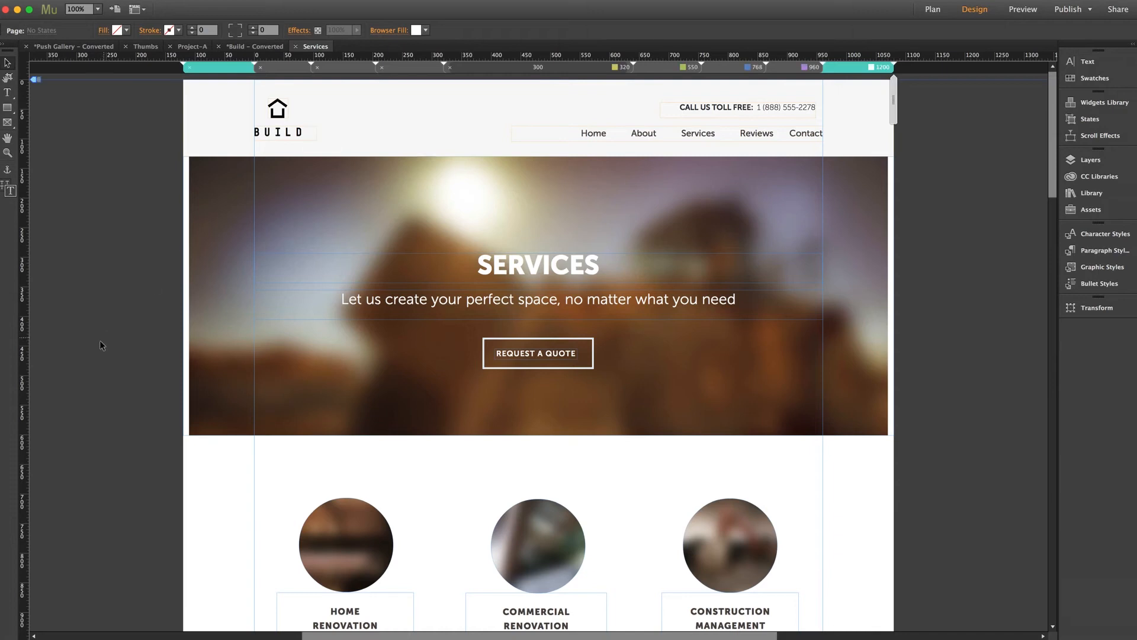
scroll(99, 347, down, 10)
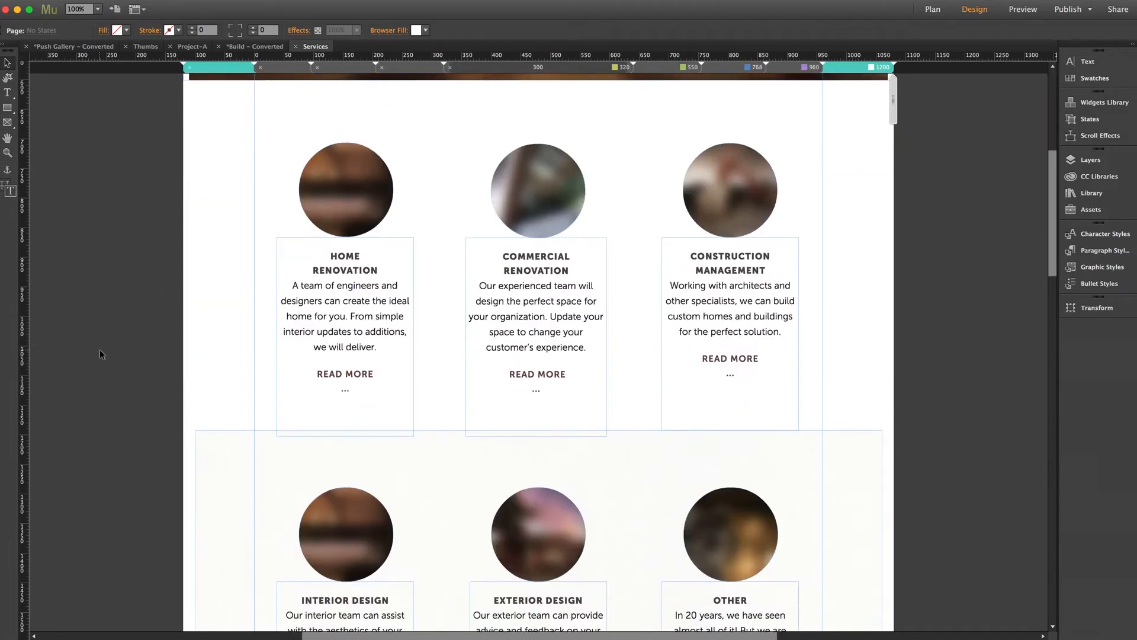
scroll(99, 353, down, 2)
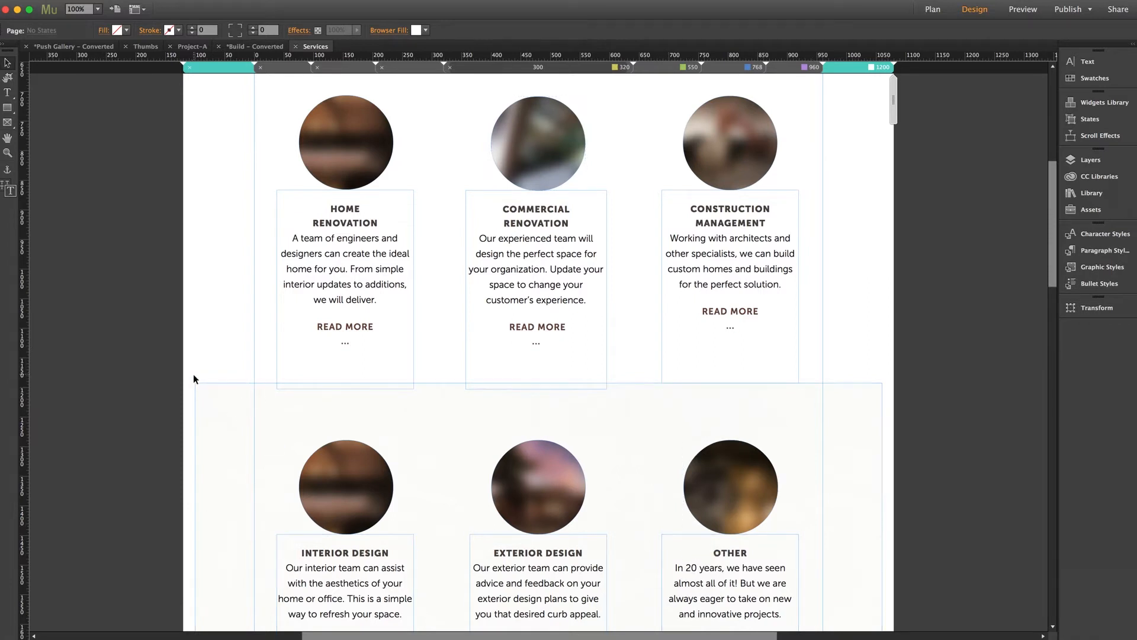
Delete all six service listings from the Services page, including their images, text and background.
drag(105, 132, 936, 588)
key(Delete)
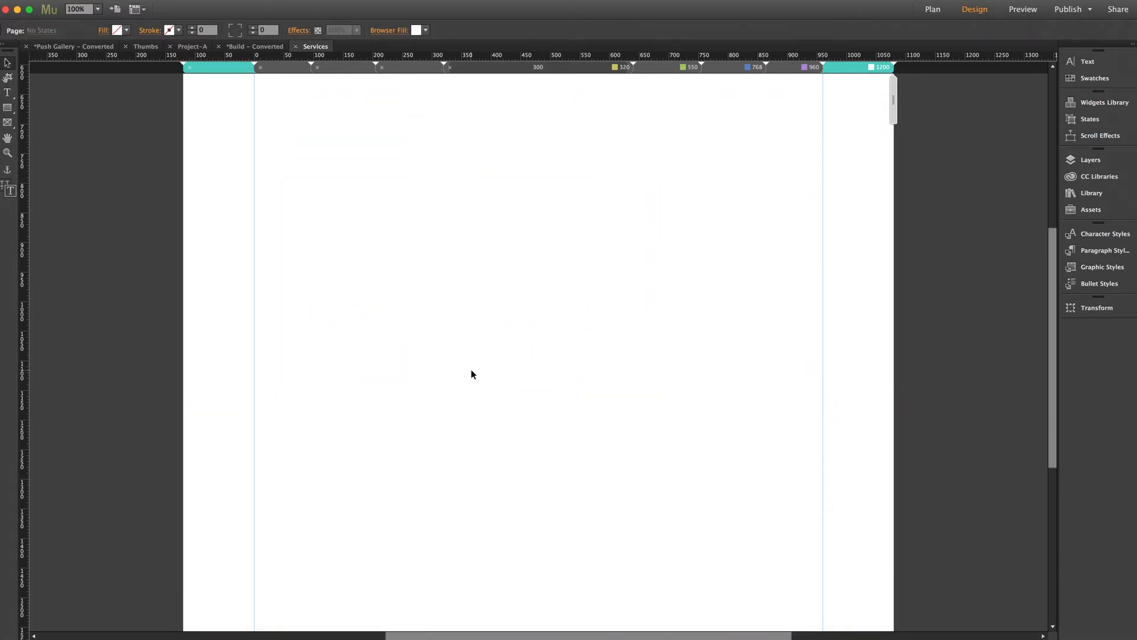
scroll(471, 368, up, 3)
scroll(472, 374, up, 1)
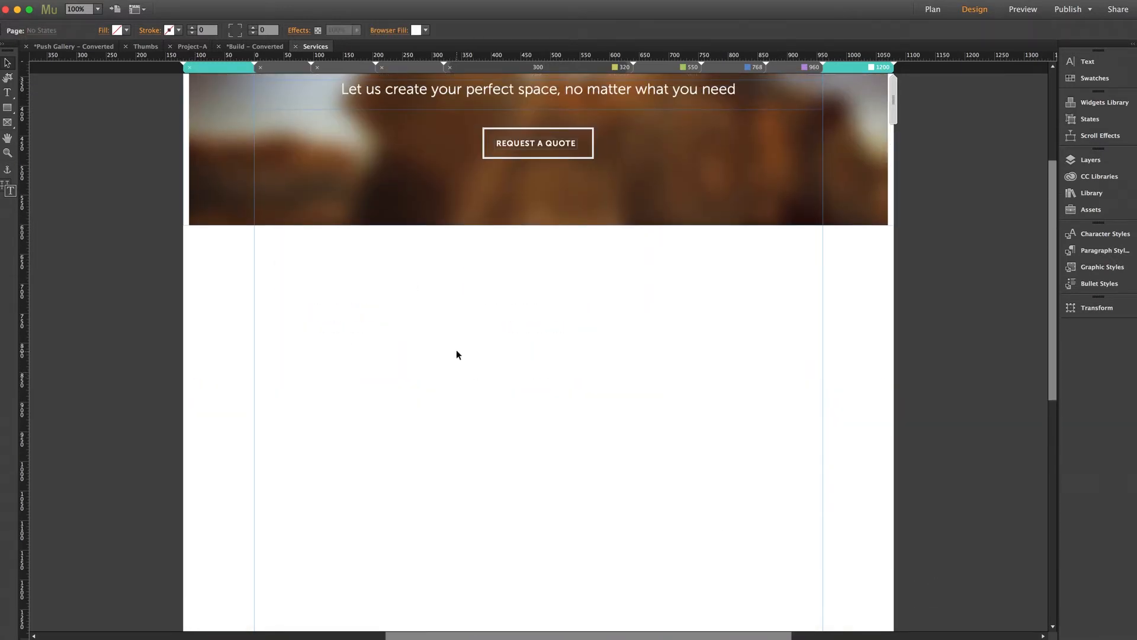
Paste the copied thumbnail group and Pushy Panes widgets in place on the Services page.
right_click(457, 324)
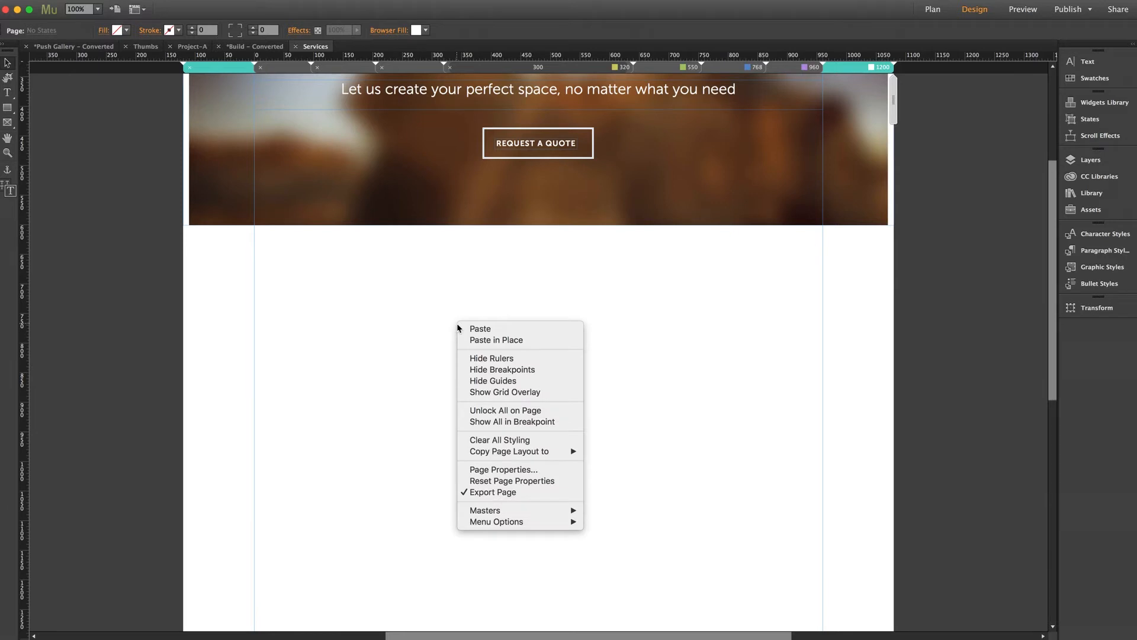
click(496, 340)
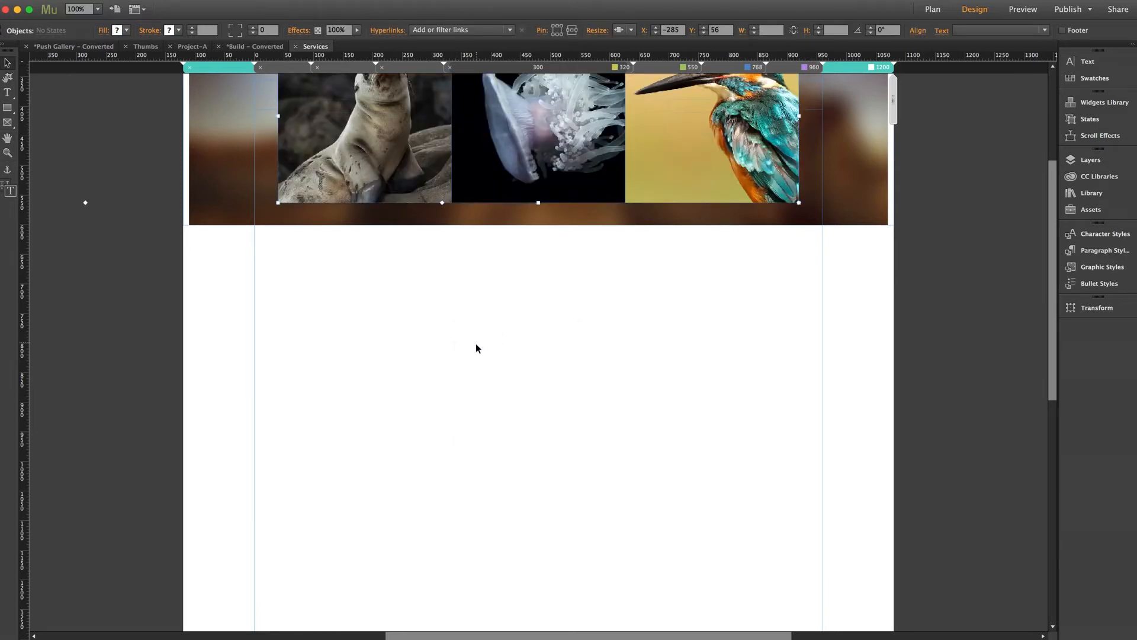
scroll(477, 343, up, 6)
scroll(477, 346, up, 1)
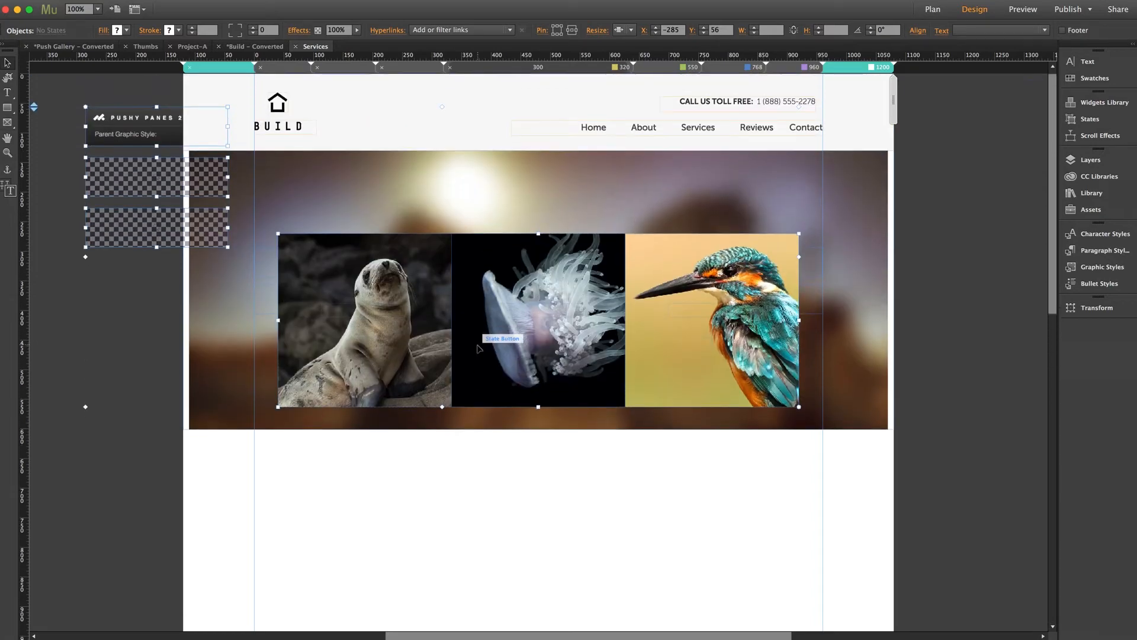
Move the thumbnail group below the Services banner and park the Pushy Panes widgets beside it, outside the page.
scroll(477, 345, down, 2)
drag(385, 277, 368, 551)
scroll(236, 449, down, 2)
drag(101, 488, 67, 384)
drag(423, 467, 421, 435)
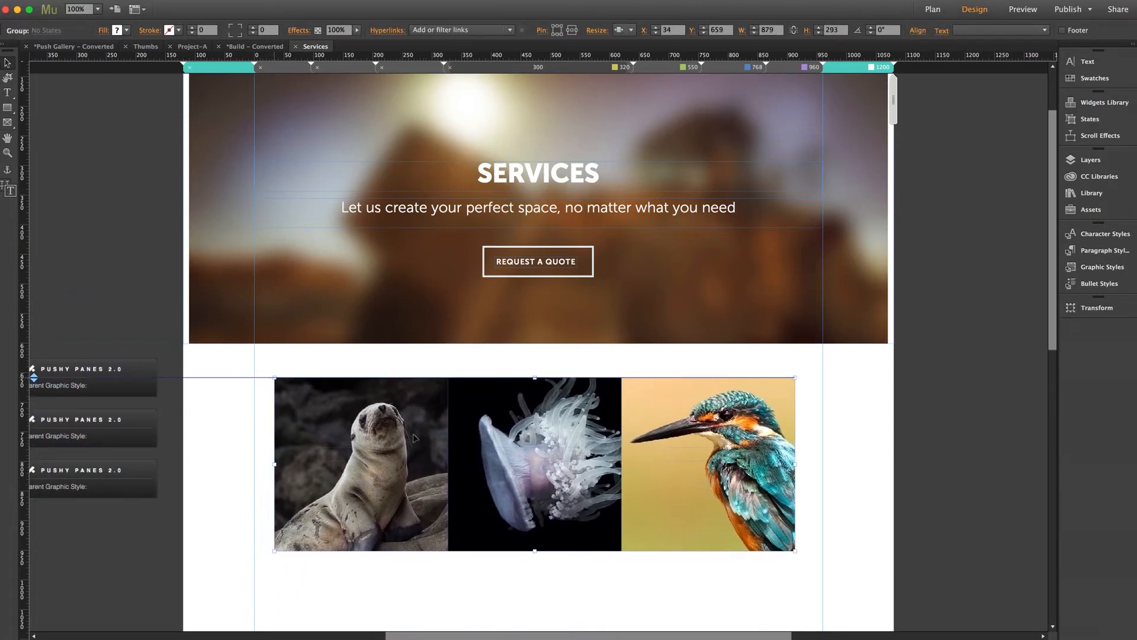
click(226, 459)
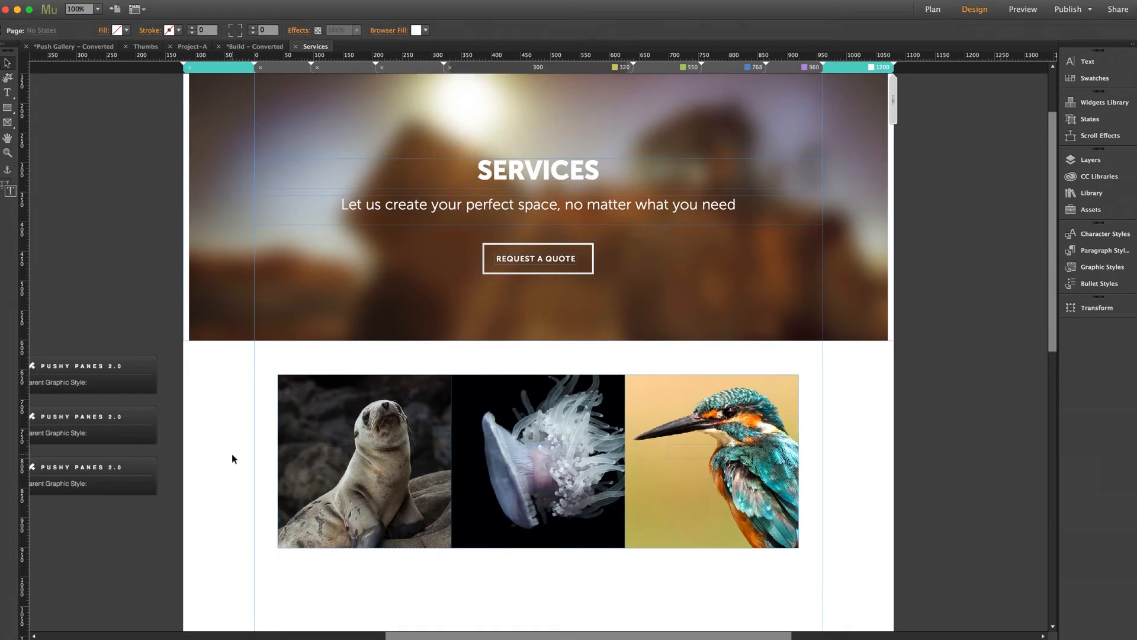
Spread the seal and kingfisher thumbnails out to the column edges and shift all three thumbnails down to Y 683.
scroll(233, 453, down, 6)
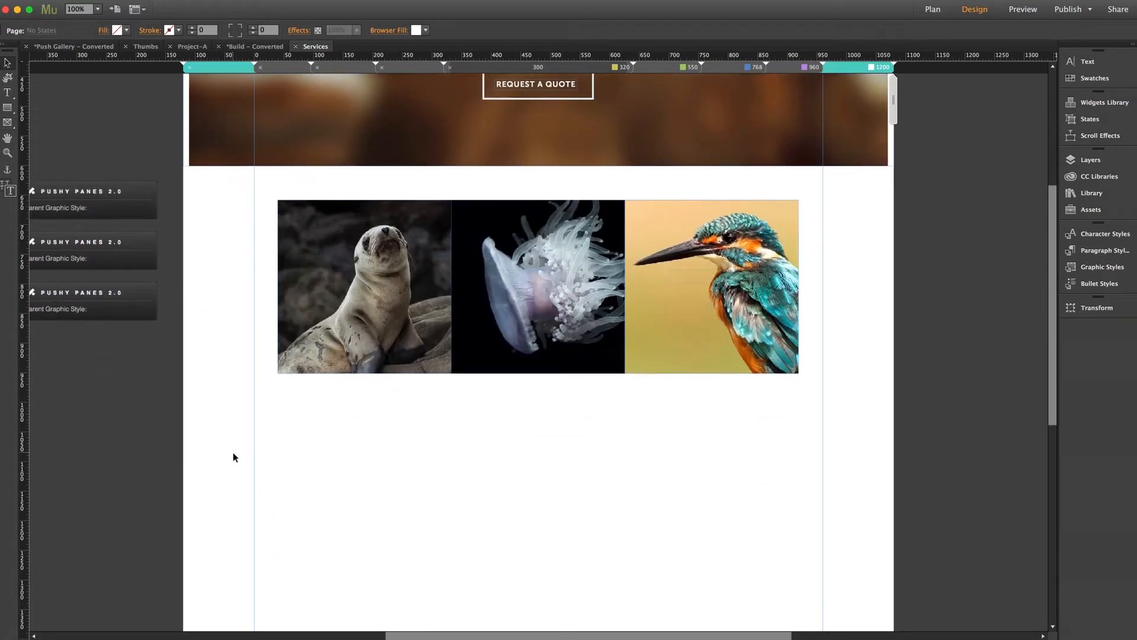
scroll(233, 453, left, 3)
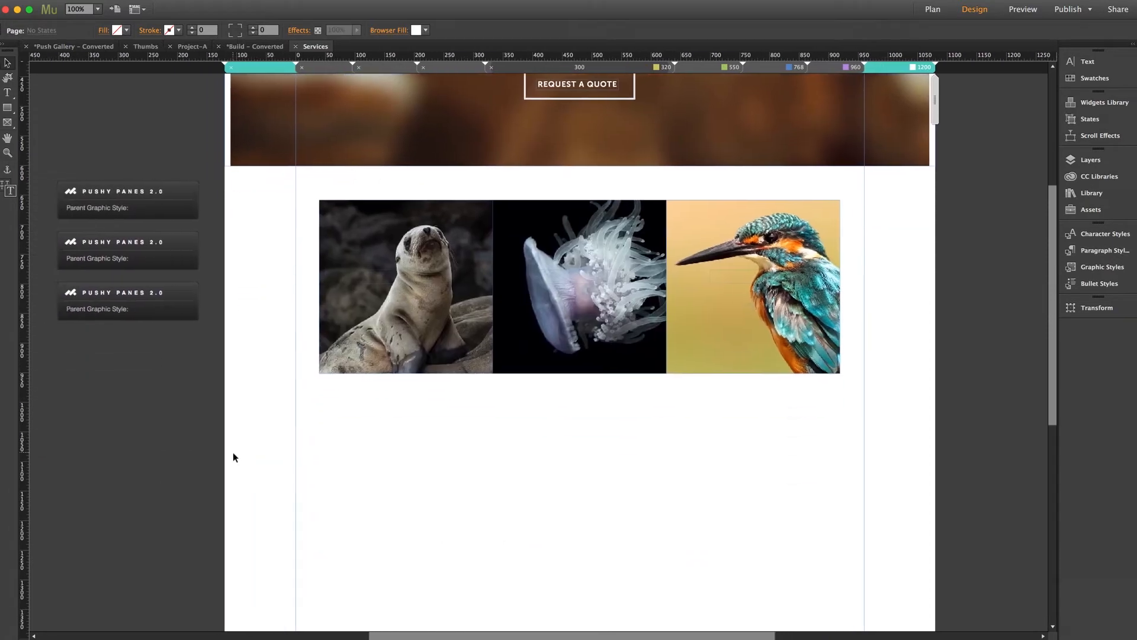
click(403, 276)
click(415, 272)
drag(414, 272, 389, 274)
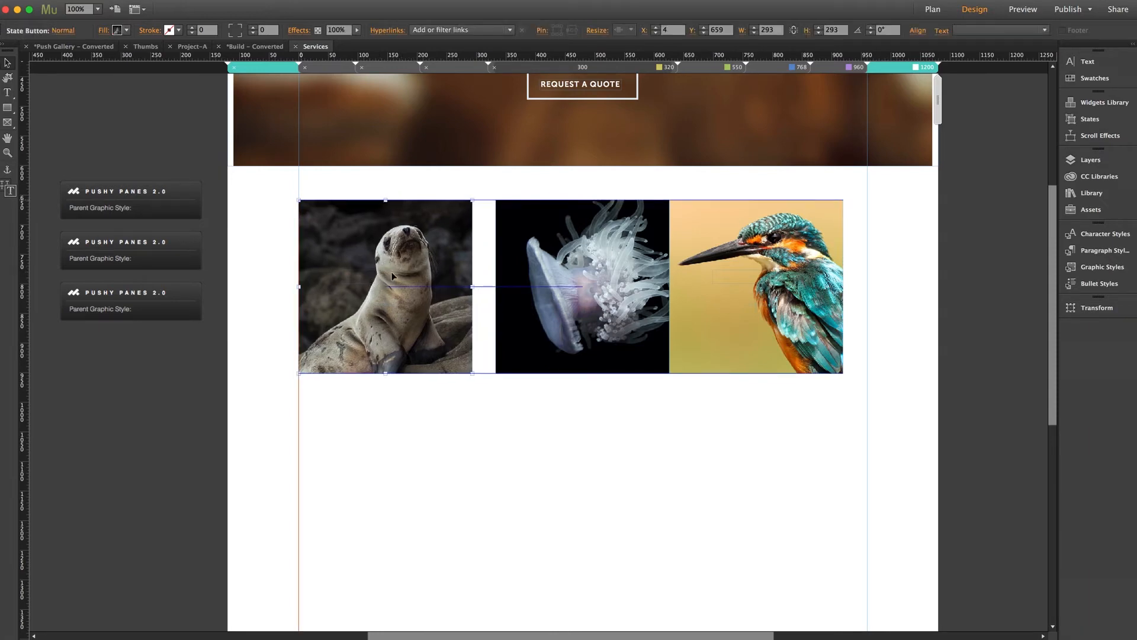
drag(704, 251, 727, 250)
drag(375, 468, 614, 325)
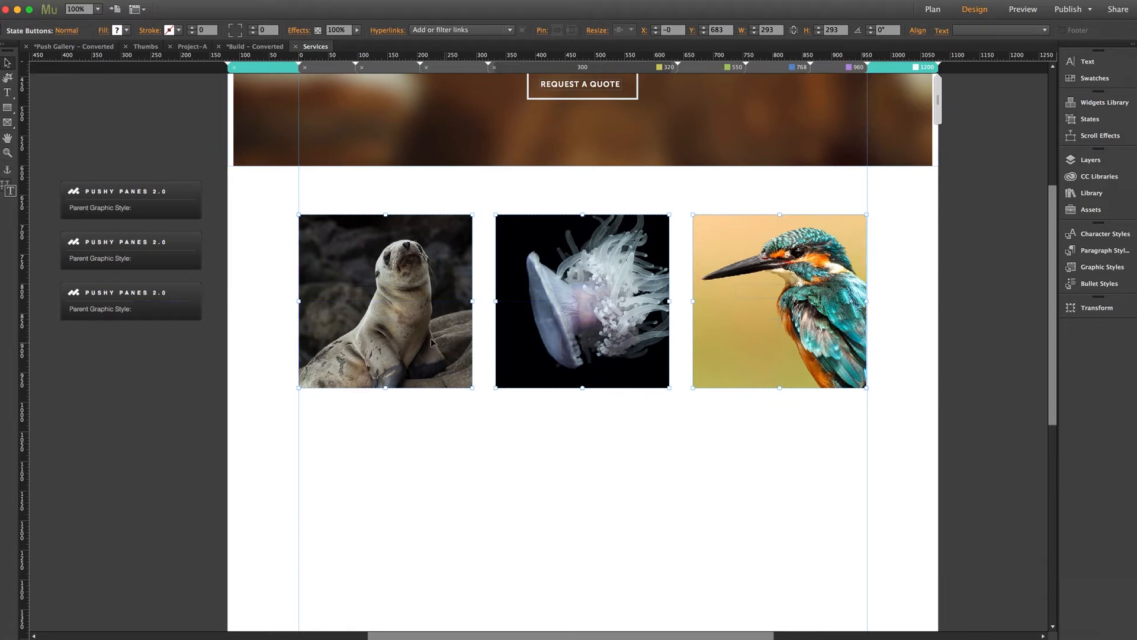
Make the three thumbnails circular with a corner radius of 500 on all corners.
click(232, 27)
click(239, 28)
click(239, 33)
click(232, 34)
drag(270, 30, 256, 31)
text(500)
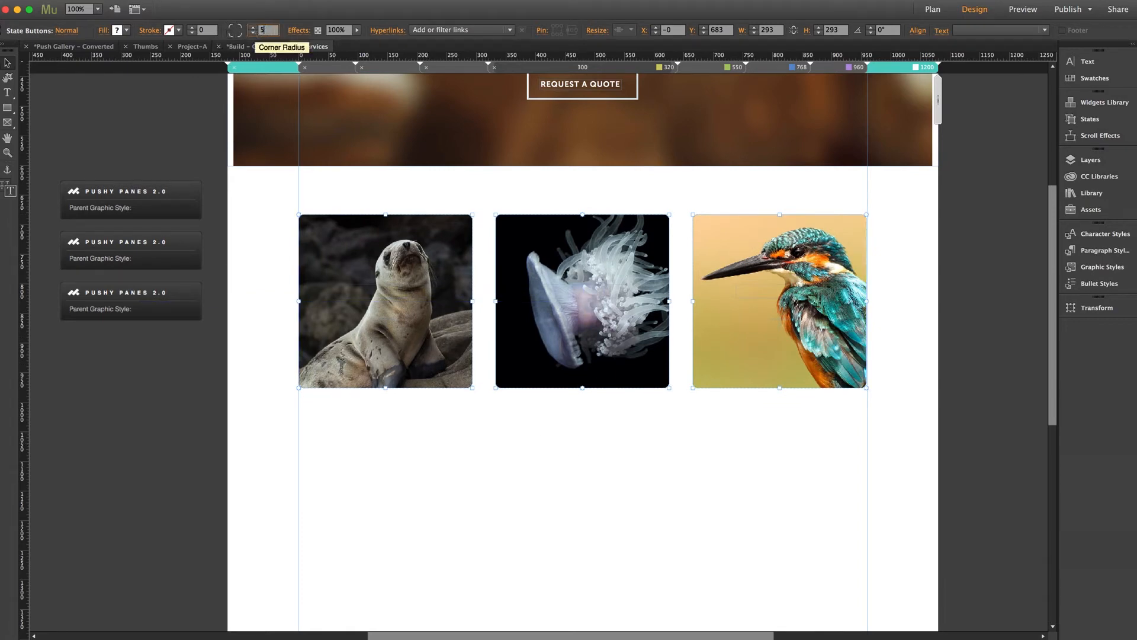
key(Return)
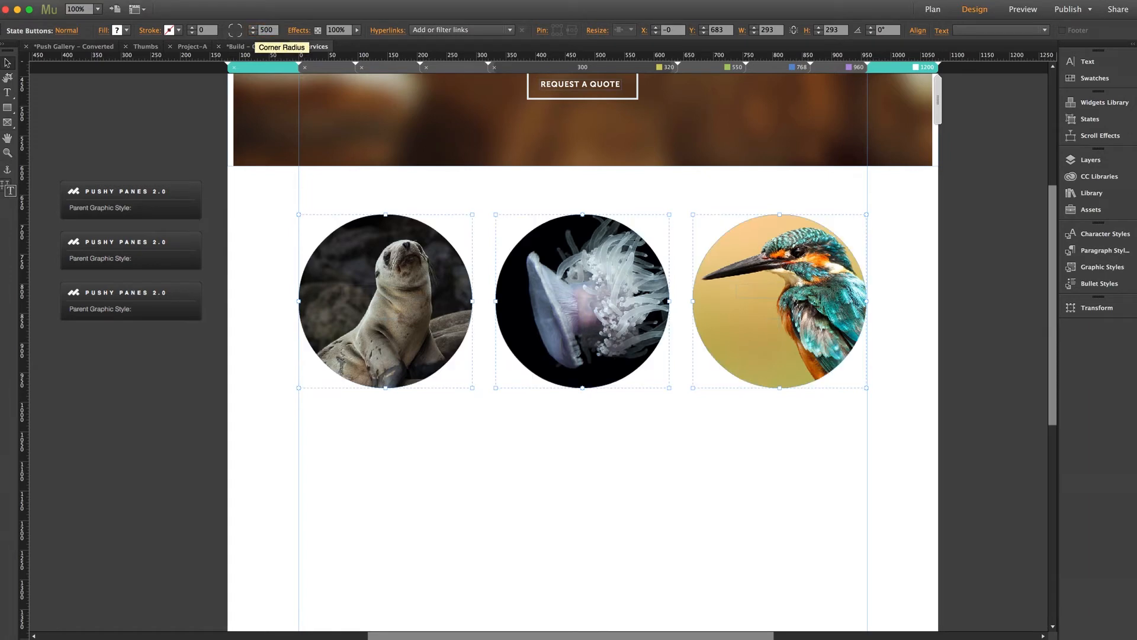
click(197, 390)
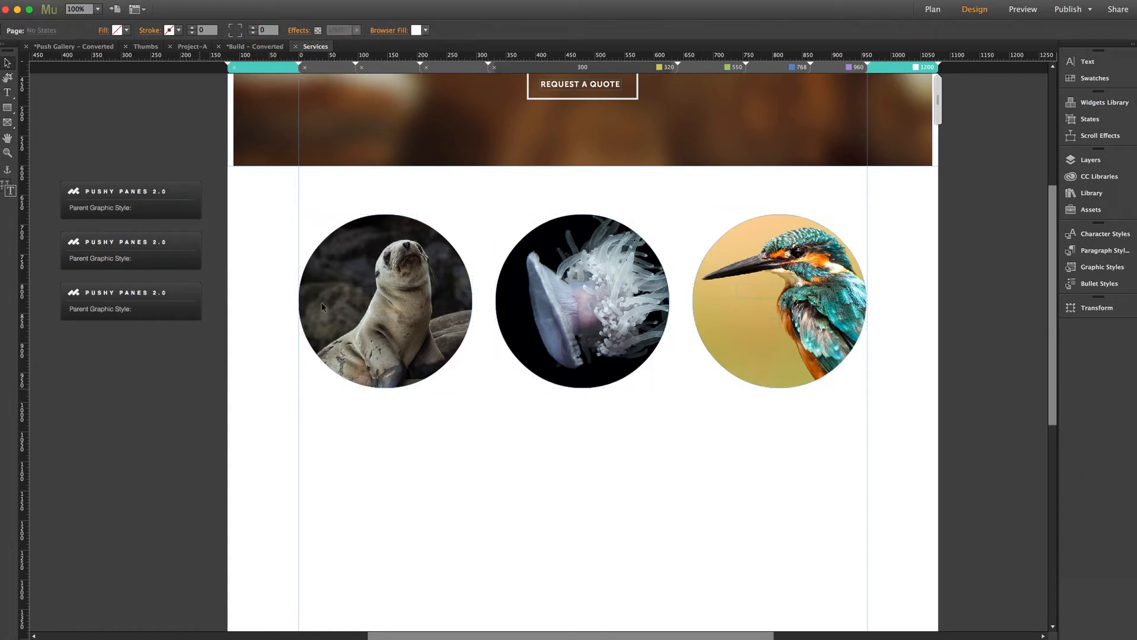
Check which graphic style is applied to the seal thumbnail, then clear the selection.
click(373, 260)
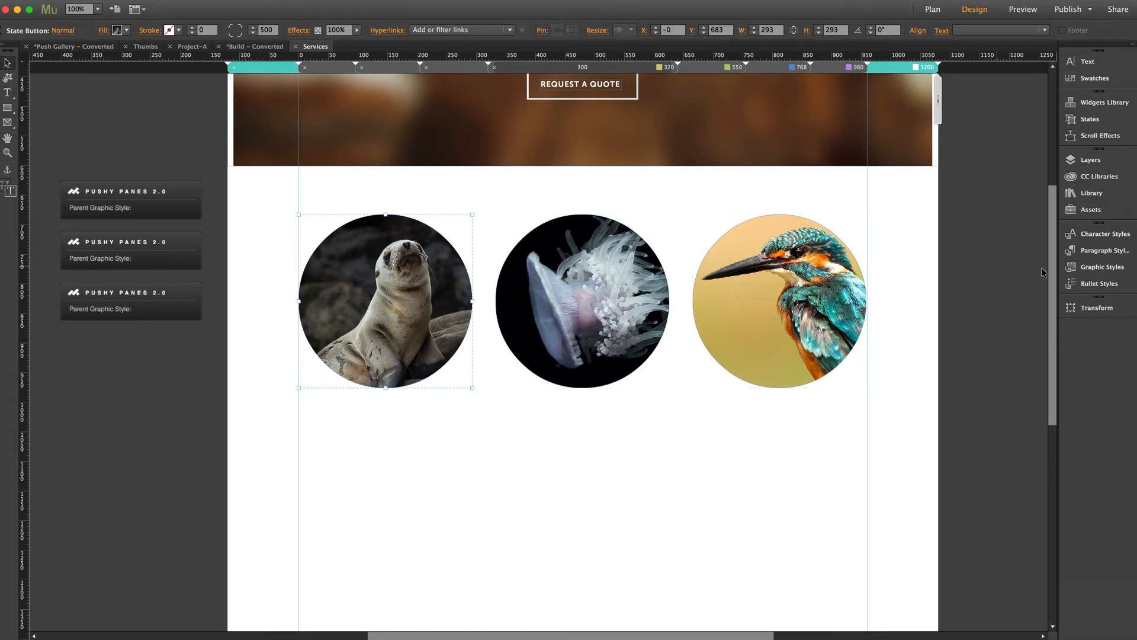
click(1101, 266)
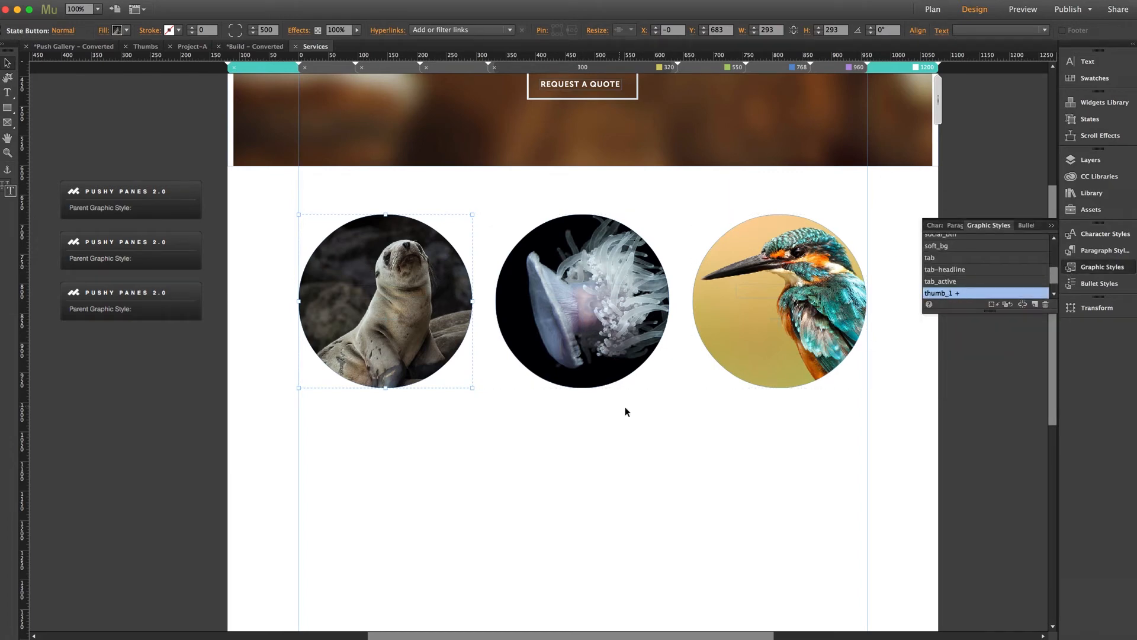
click(1104, 270)
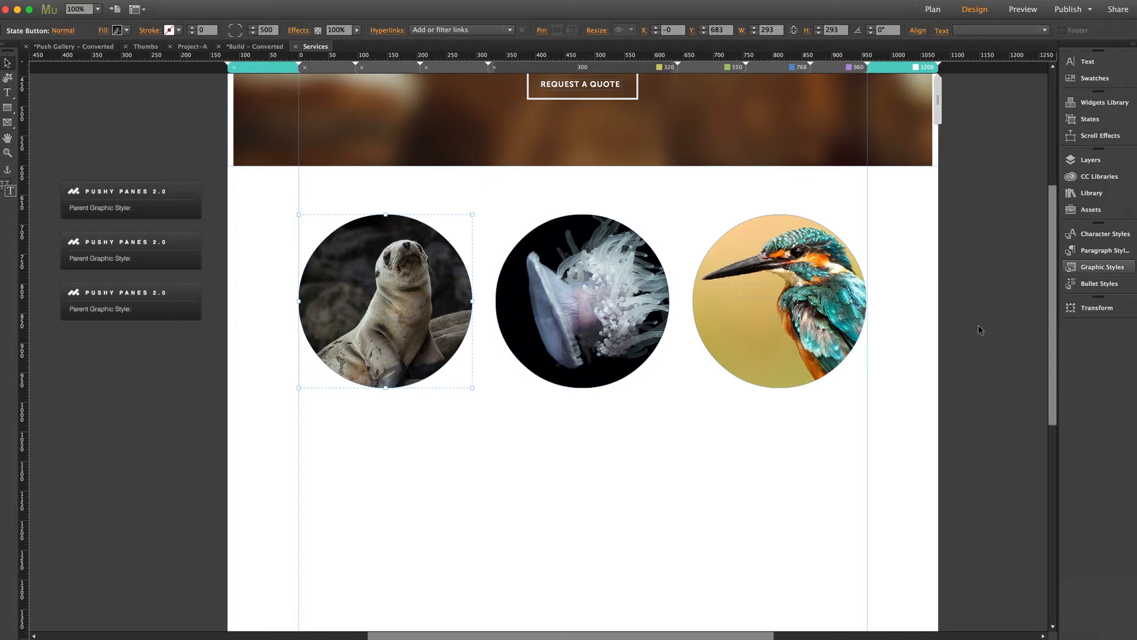
click(598, 452)
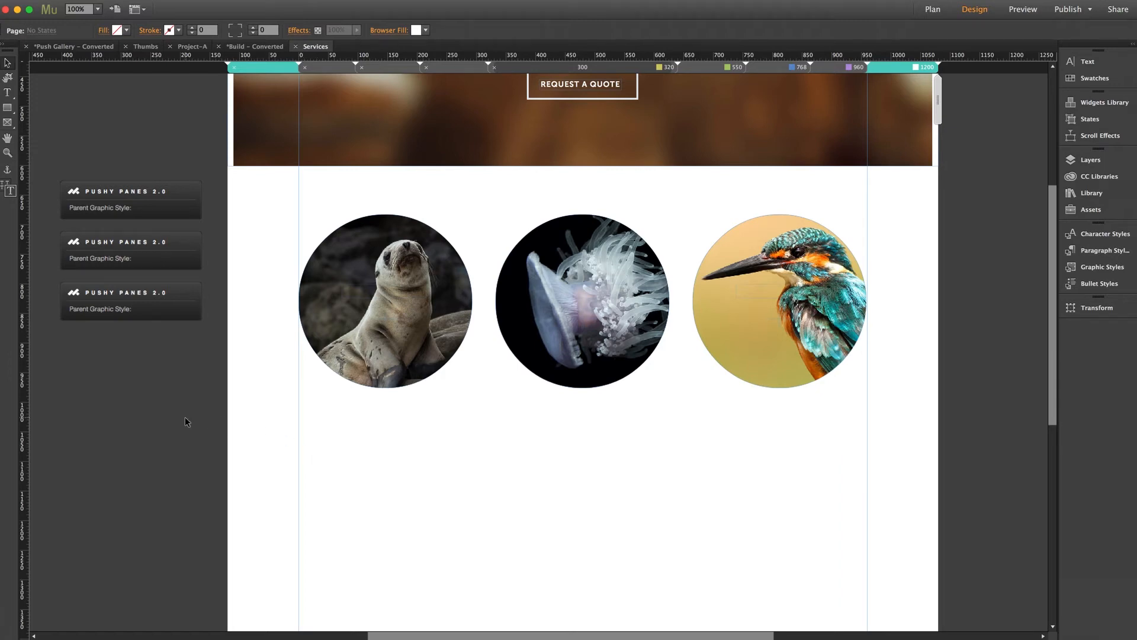
Add three sibling pages after Service Details in the Build site map.
click(933, 9)
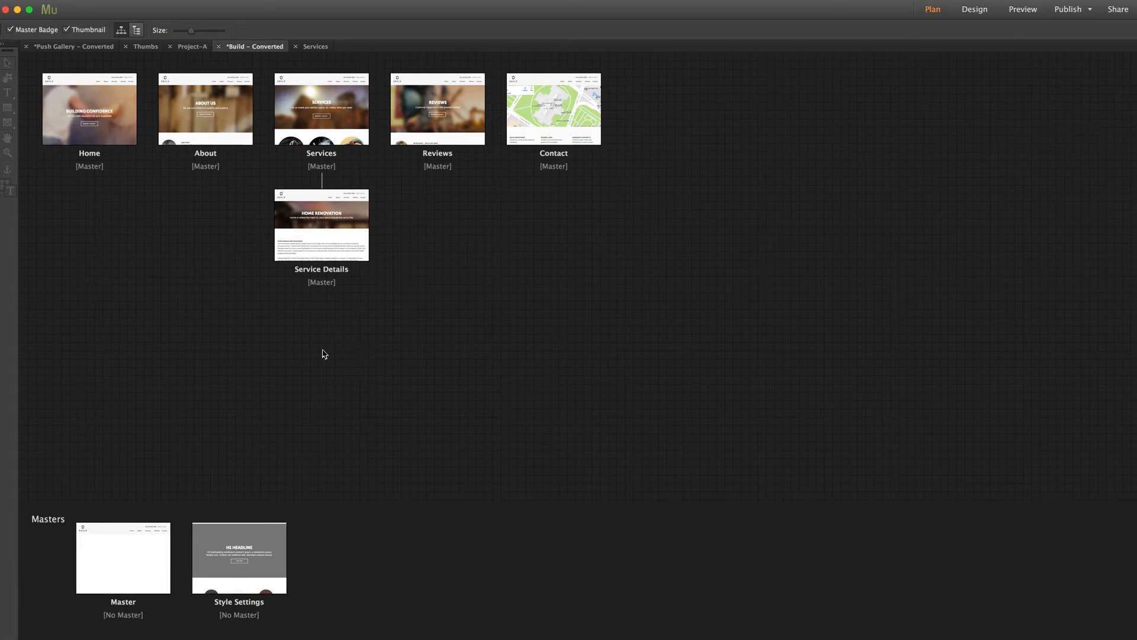
click(376, 226)
click(494, 226)
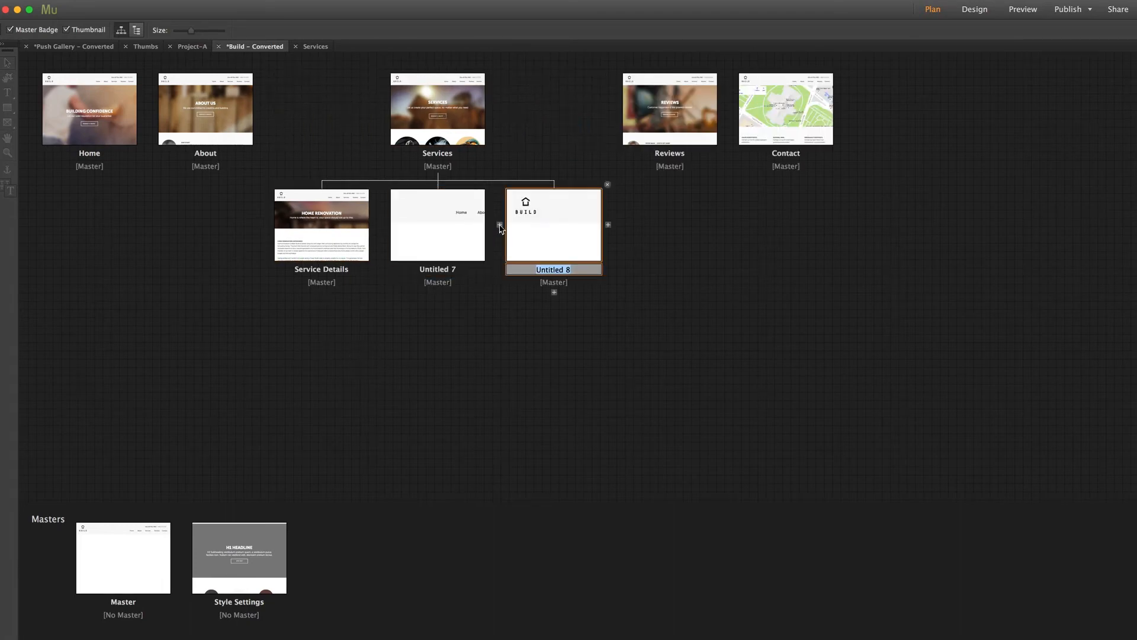
click(608, 225)
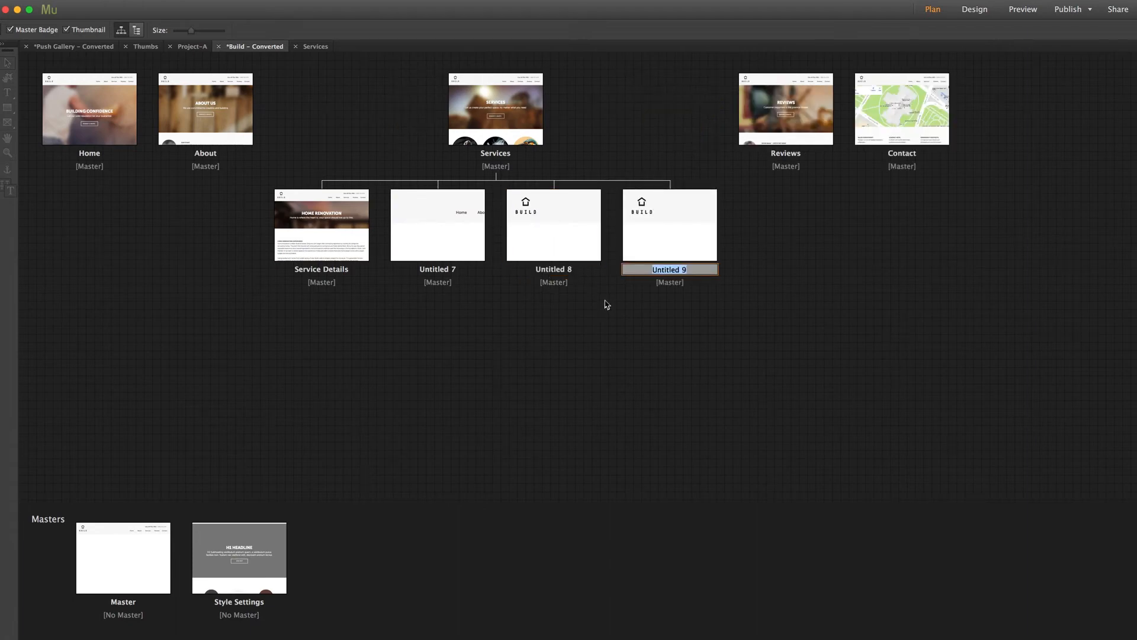
Rename the three new pages Project-A, Project-B and Project-C.
double_click(437, 269)
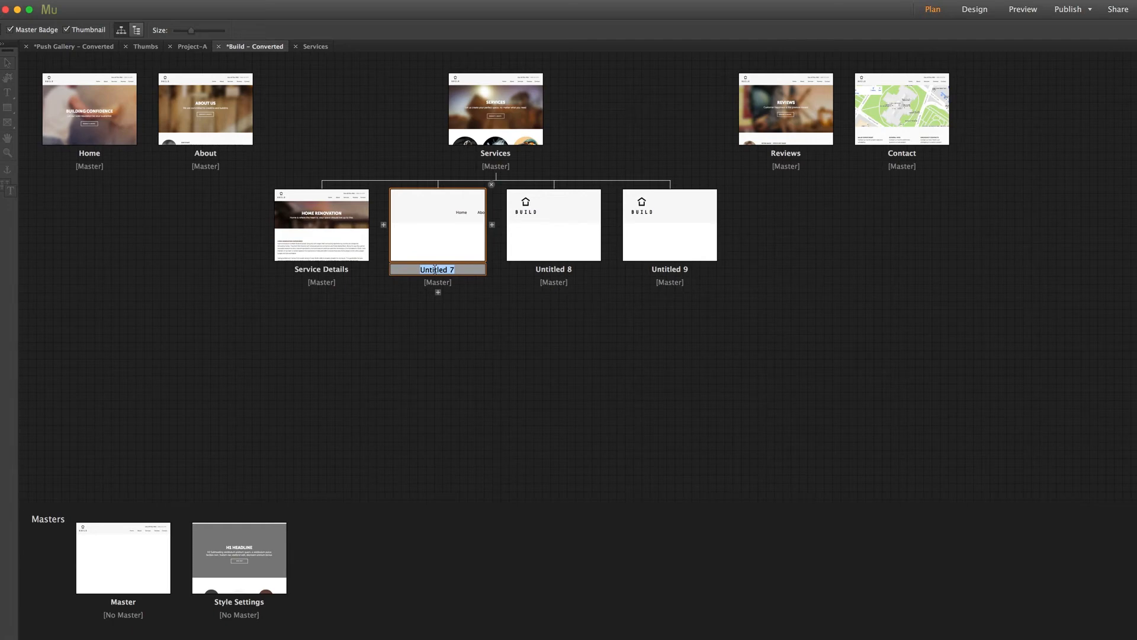
text(Project-A)
double_click(553, 270)
text(Project-B)
double_click(673, 269)
text(Projkec)
key(BackSpace)
key(BackSpace)
key(BackSpace)
text(ect-C)
click(628, 326)
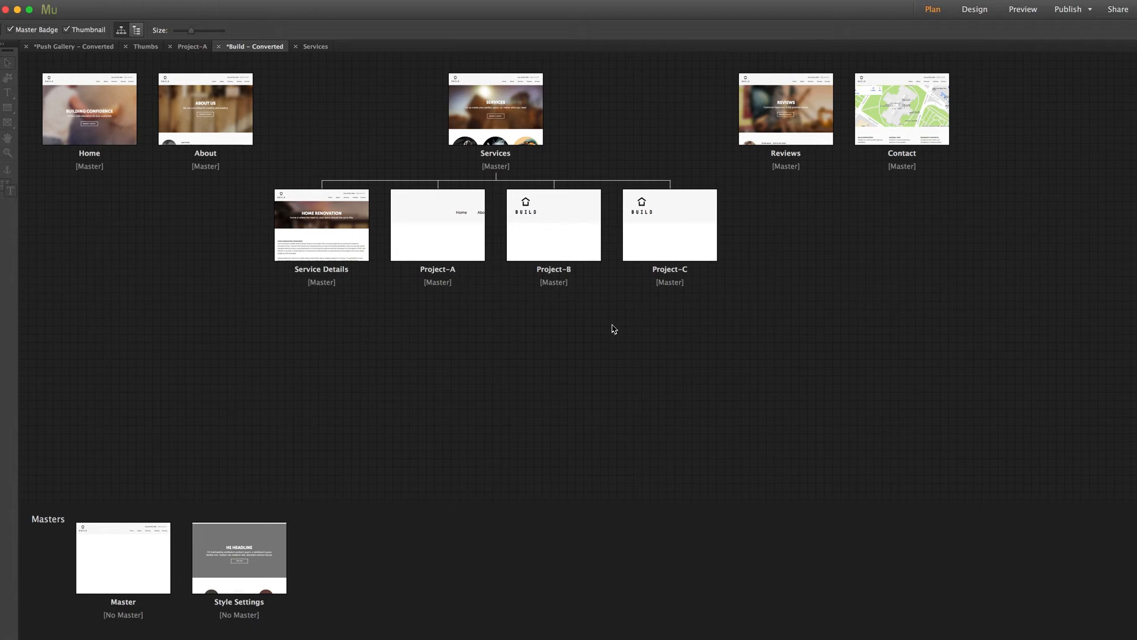
Set the Project-A, Project-B and Project-C pages to No Master.
right_click(435, 234)
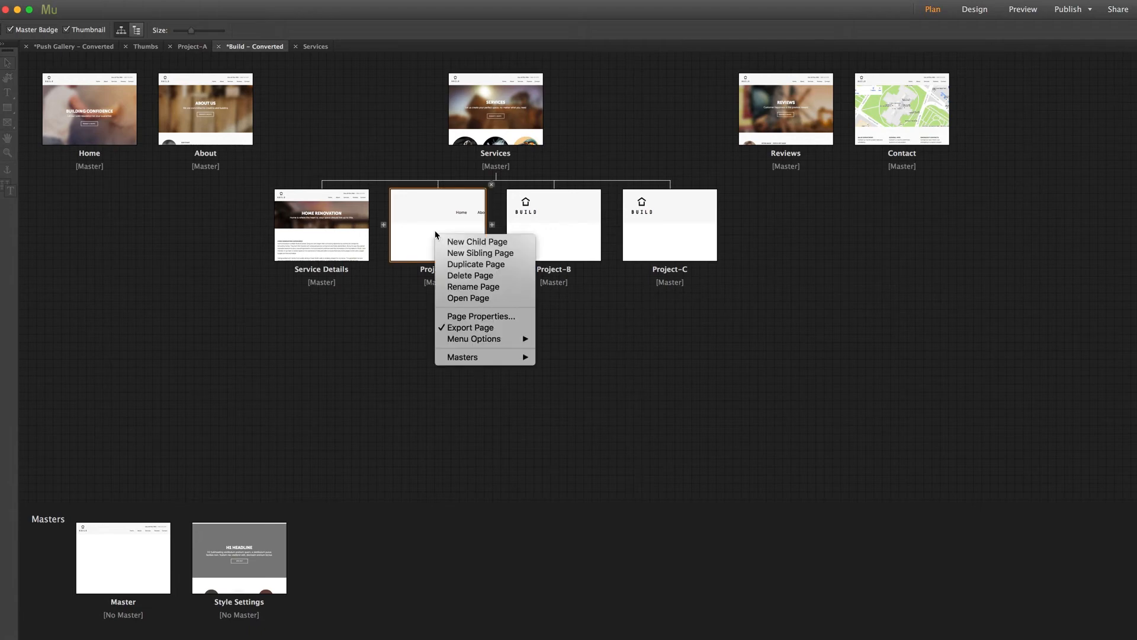
mouse_move(466, 362)
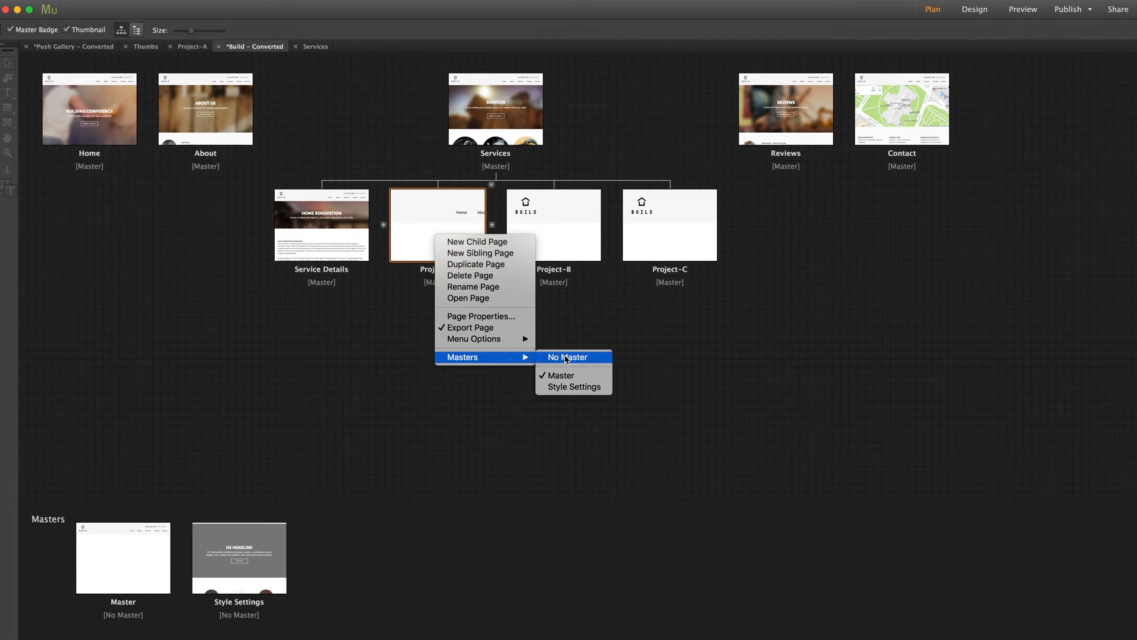
click(566, 358)
right_click(552, 241)
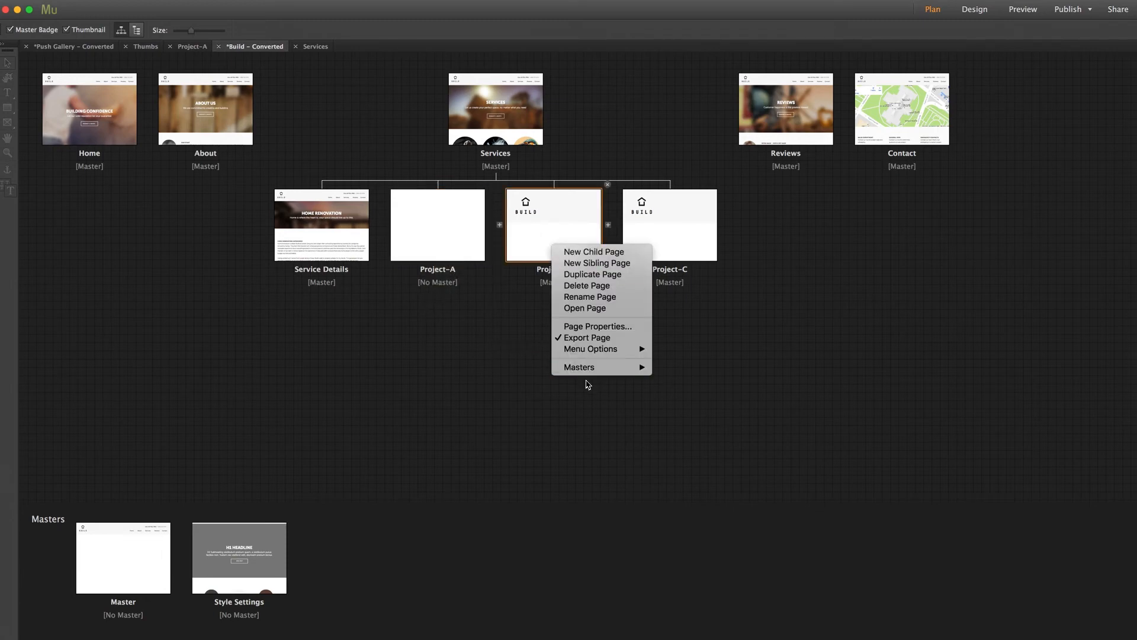
mouse_move(591, 369)
click(671, 371)
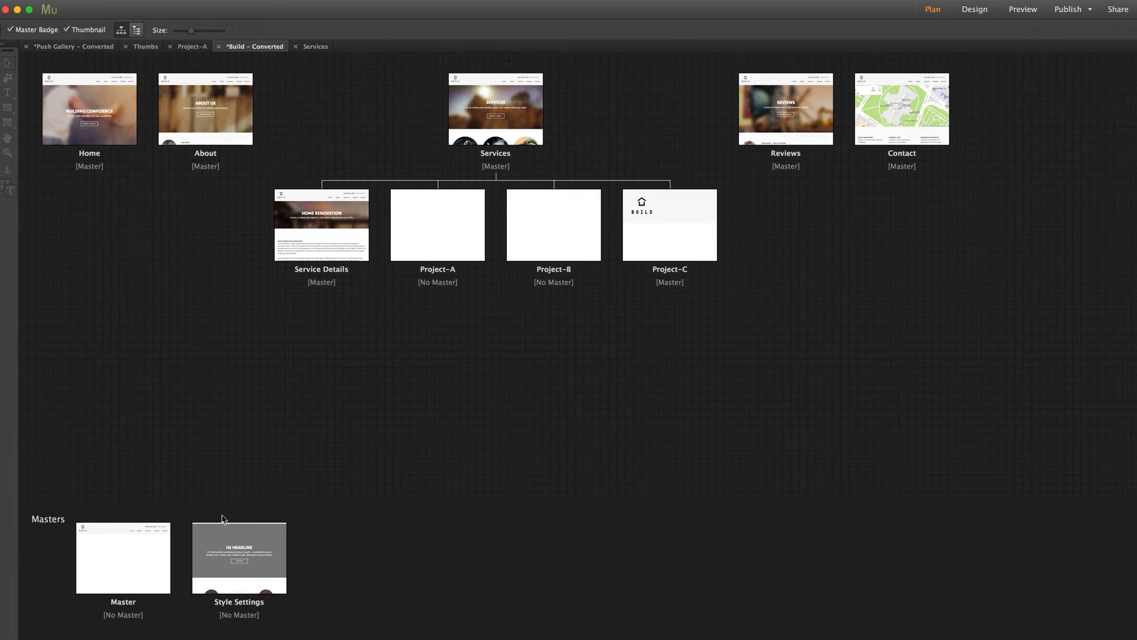
right_click(649, 238)
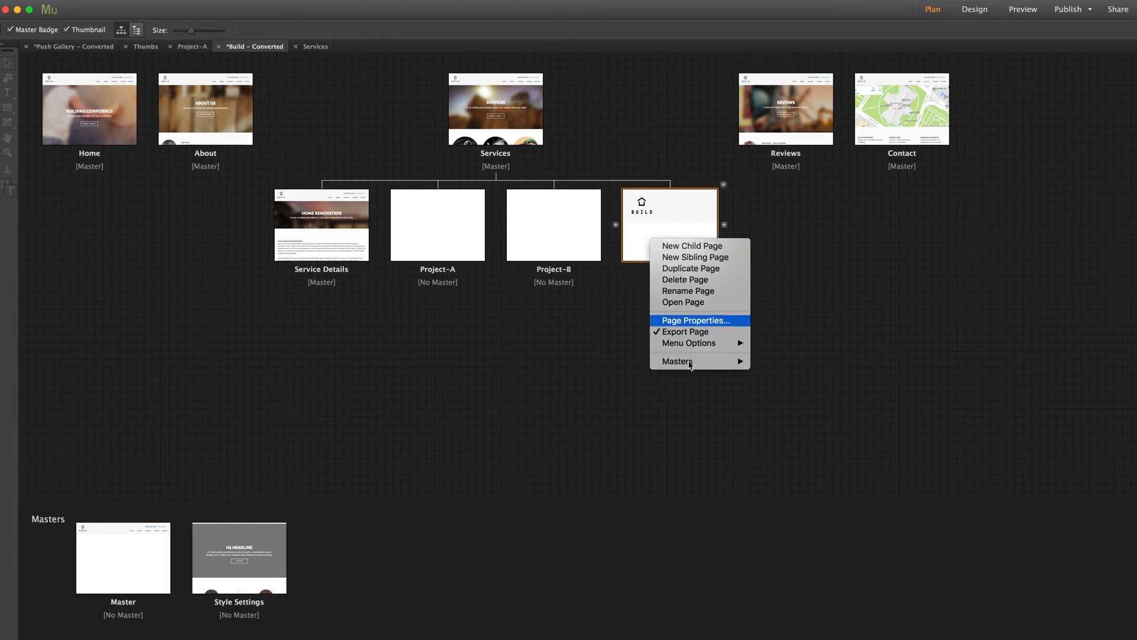
mouse_move(691, 361)
click(778, 362)
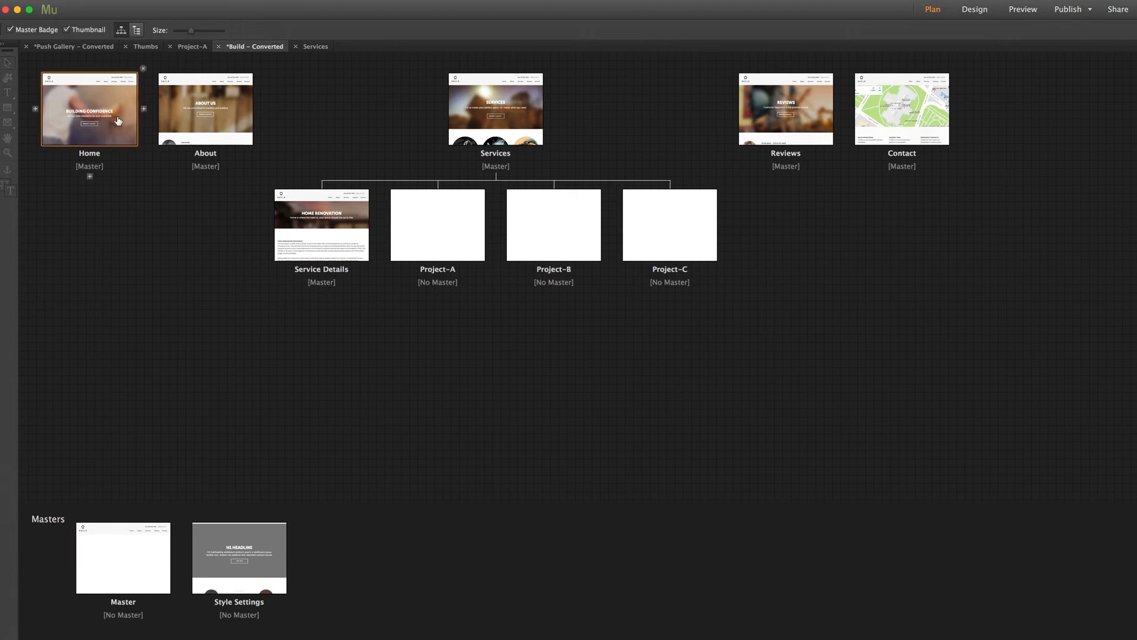
Open the Project-A page of the Push Gallery – Converted site and select everything on it.
click(83, 46)
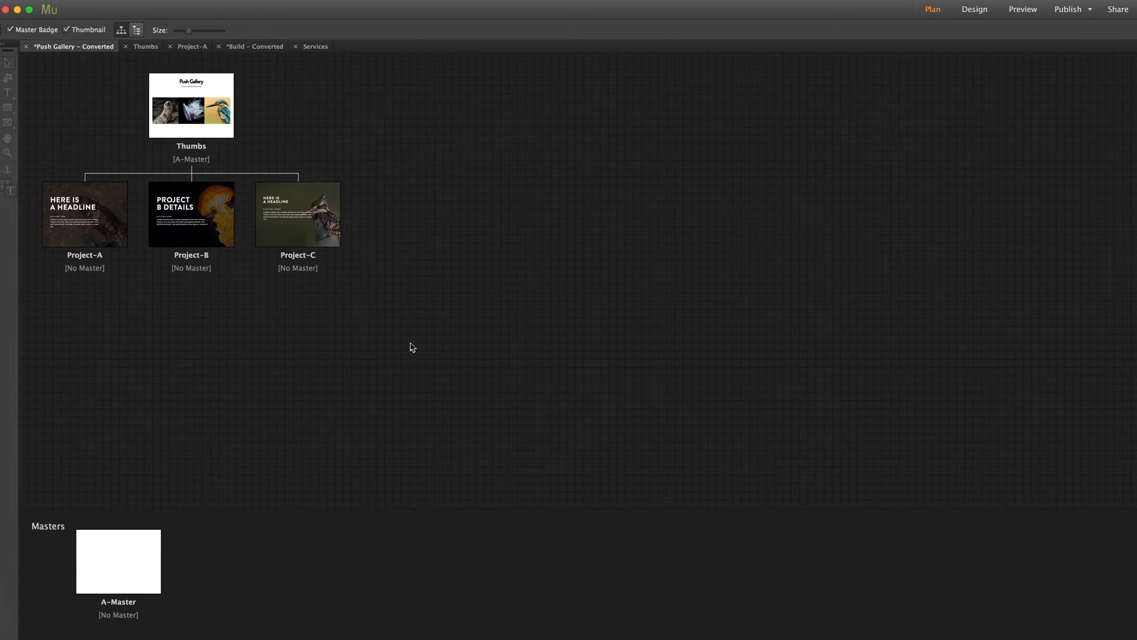
double_click(89, 220)
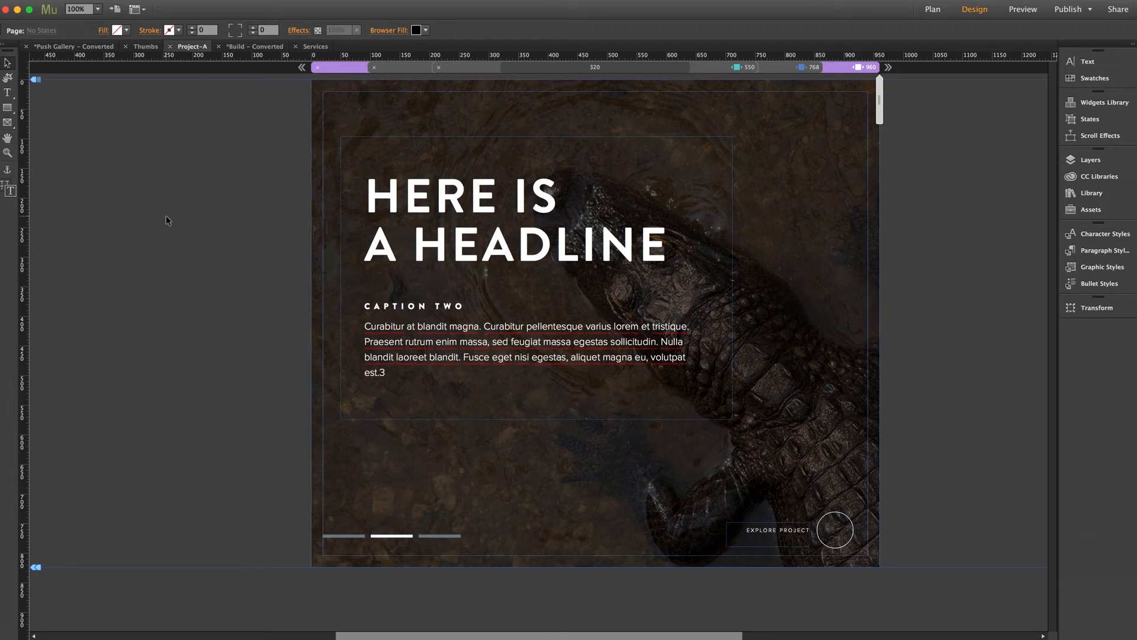
key(super+a)
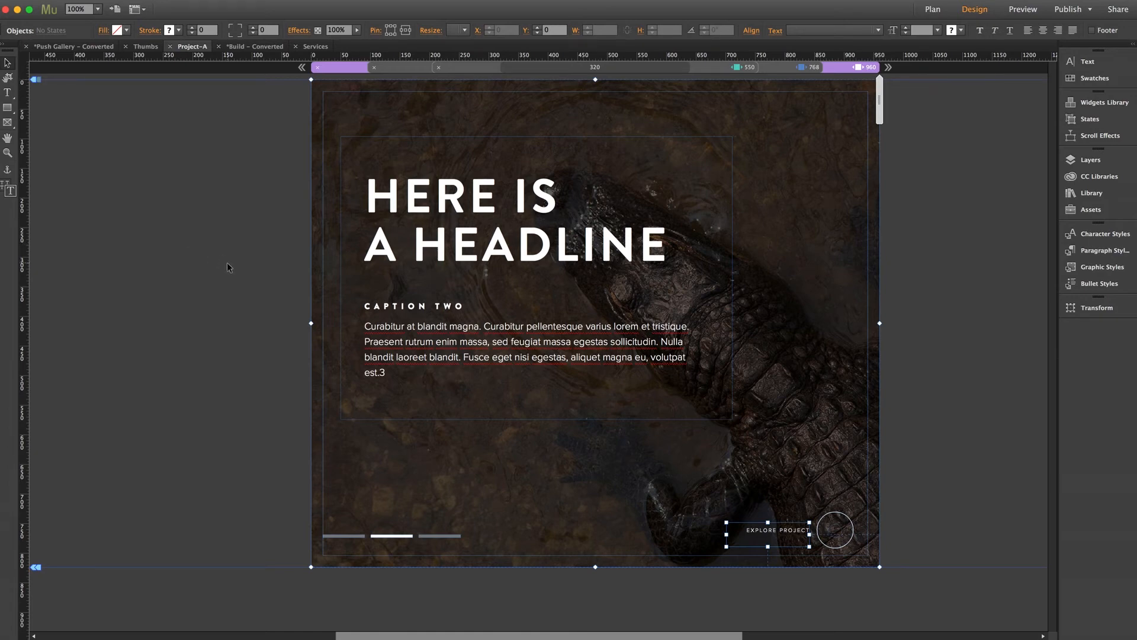
Return to the Build – Converted site map and open its blank Project-A page.
click(933, 9)
click(259, 48)
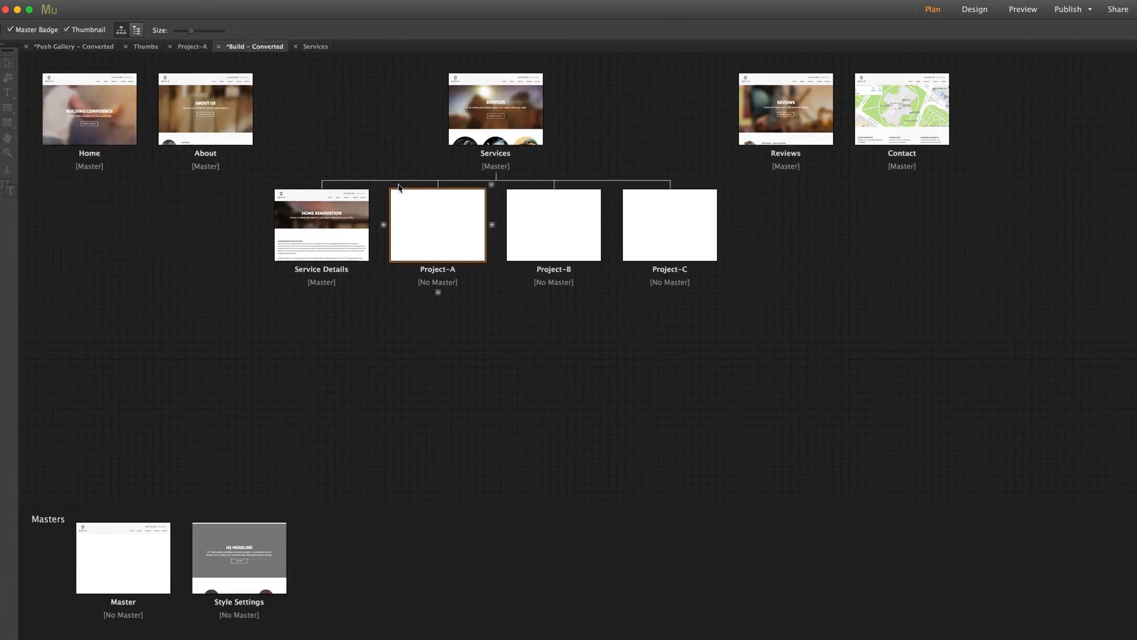
double_click(434, 251)
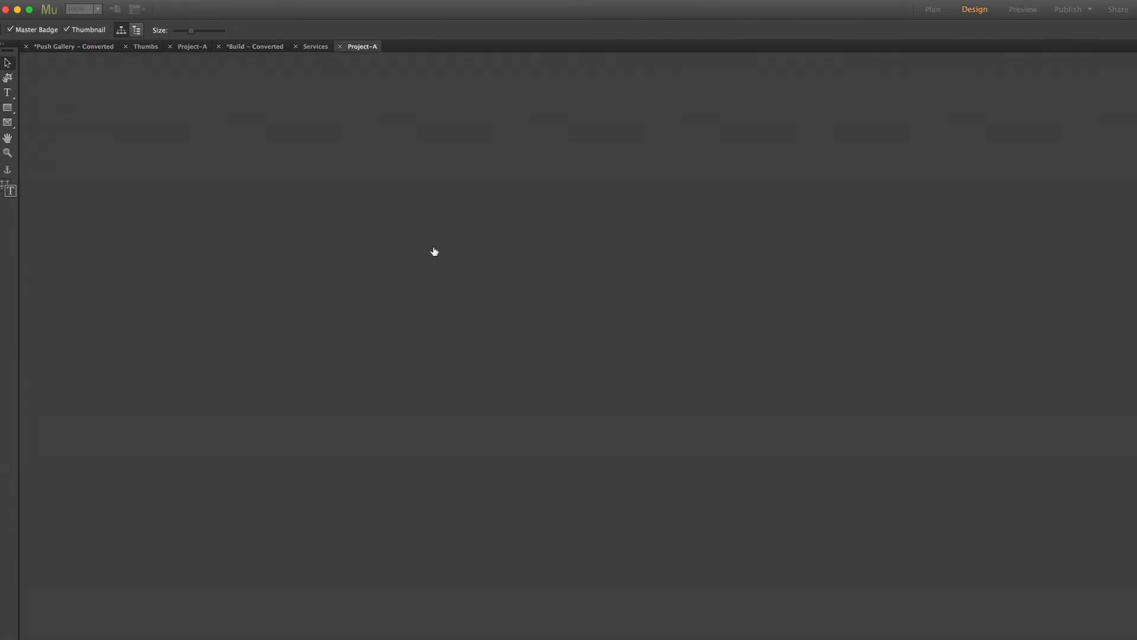
scroll(144, 235, left, 3)
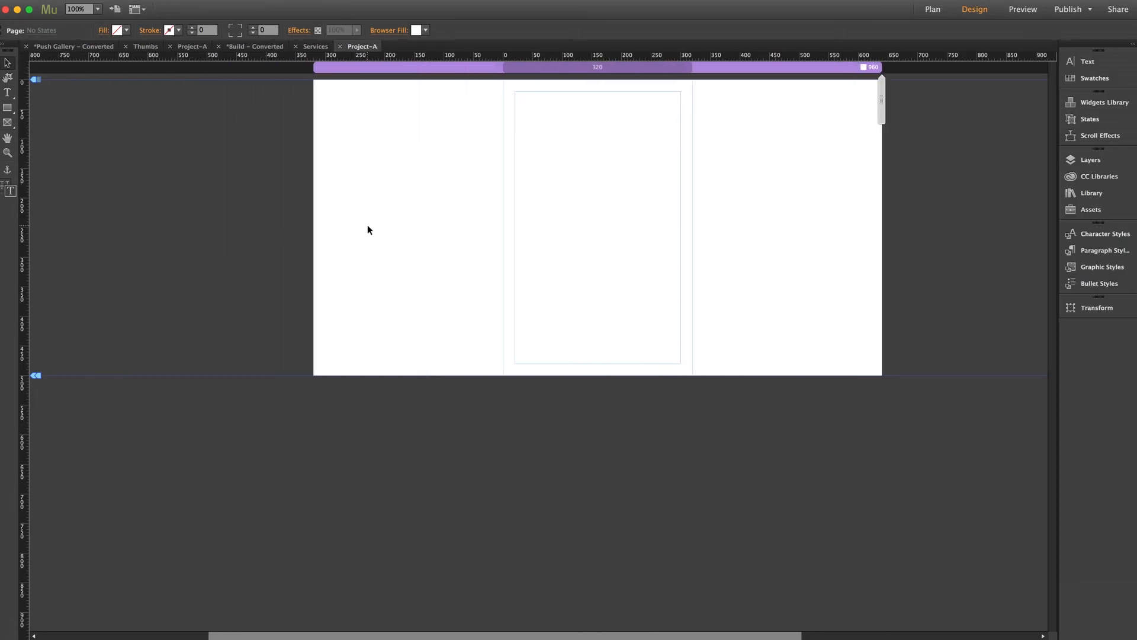
Paste the copied project content onto the blank Project-A page together with its breakpoints.
right_click(390, 226)
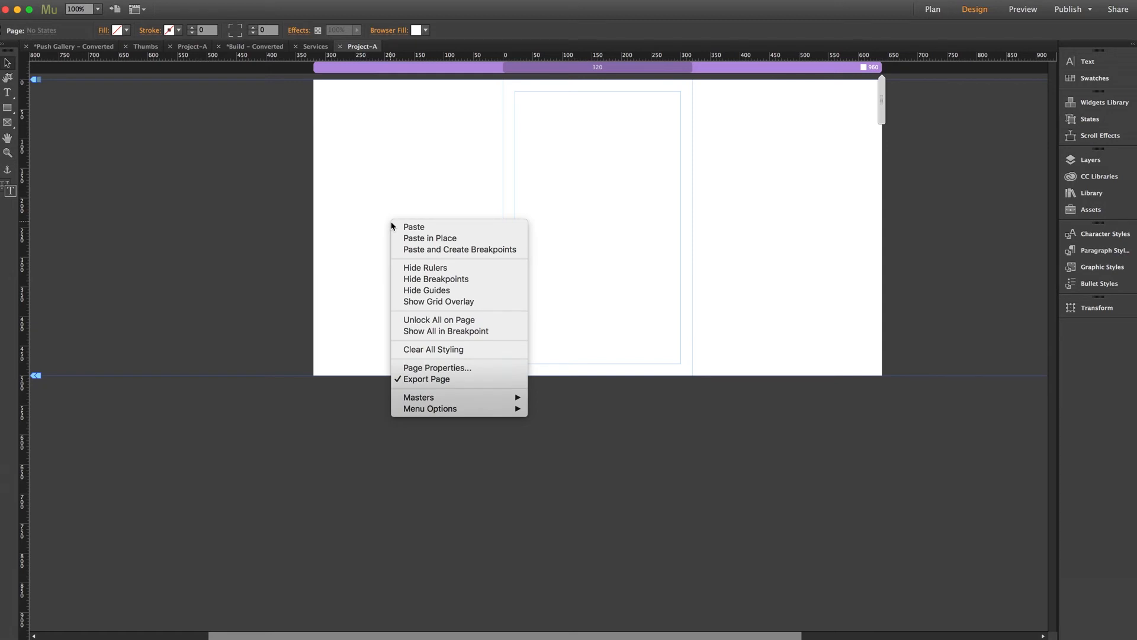
click(504, 250)
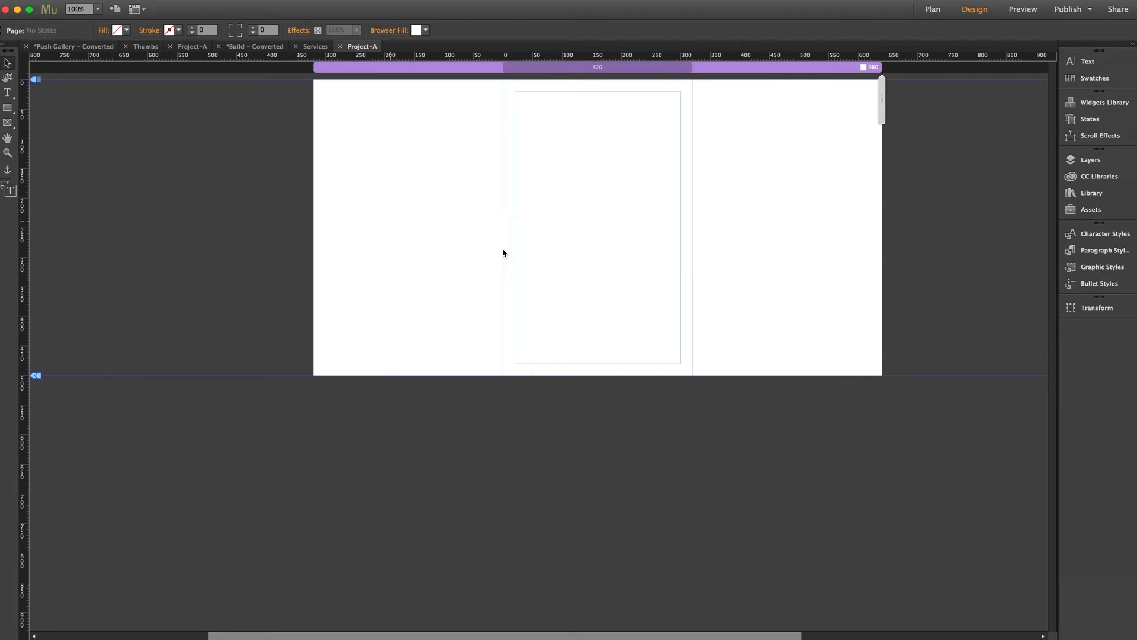
scroll(502, 251, right, 5)
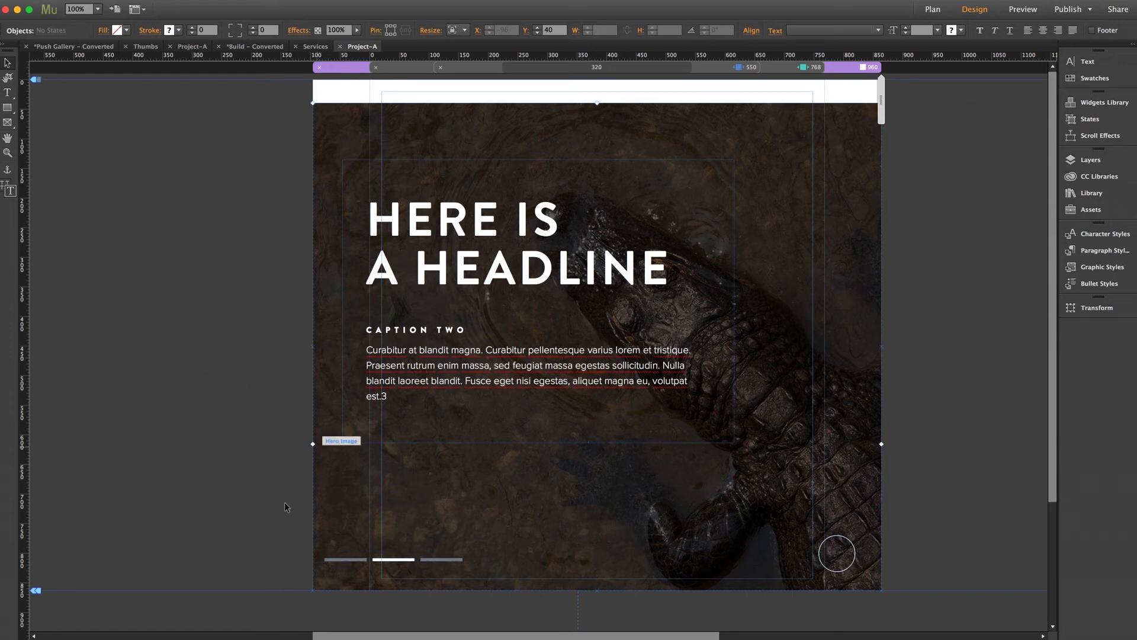
Move the pasted content up to the top edge of the page at Y 0 in the 960 breakpoint.
drag(469, 492, 468, 476)
key(Up)
key(Up)
key(Up)
key(Up)
key(Up)
key(Up)
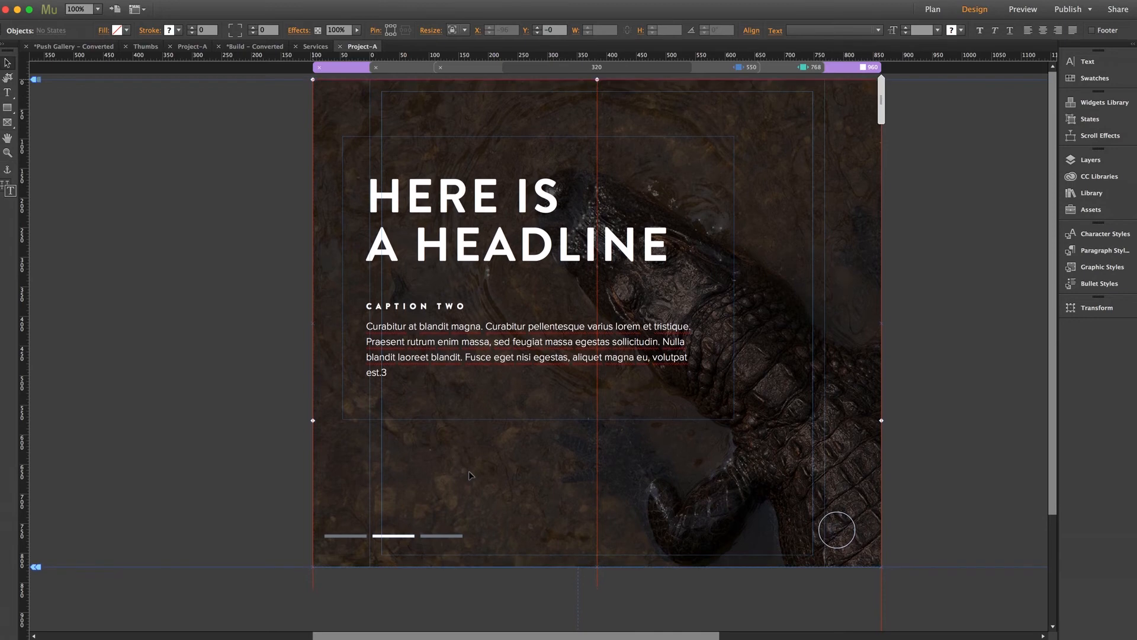
click(211, 482)
Move the stray EXPLORE PROJECT text from below the page to beside the circle button on the hero image.
scroll(211, 481, down, 5)
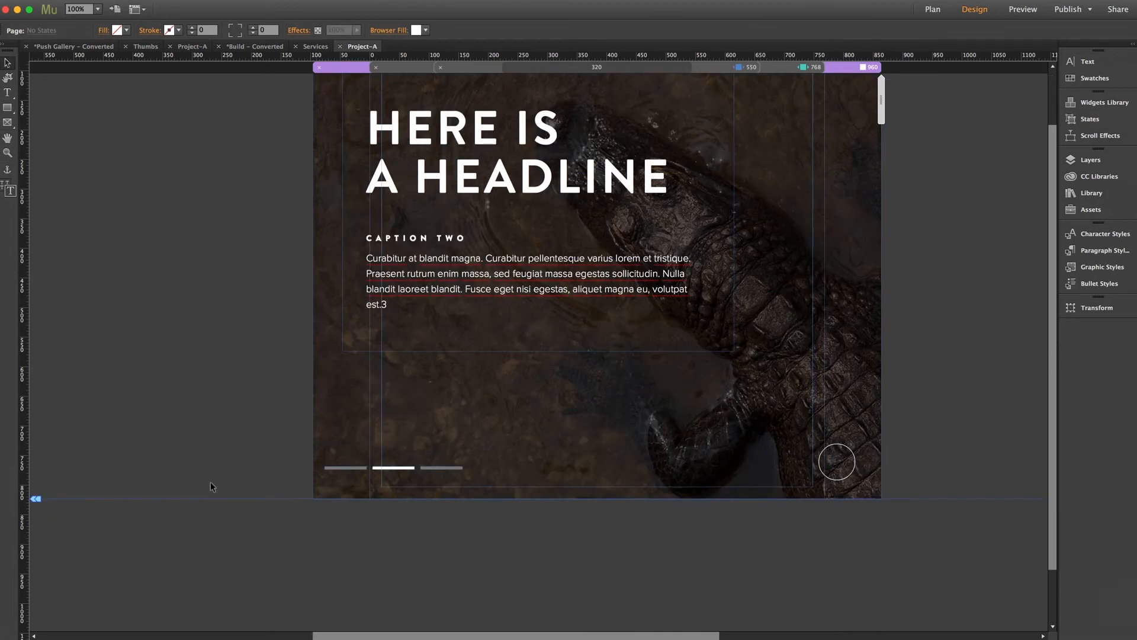
scroll(211, 482, up, 4)
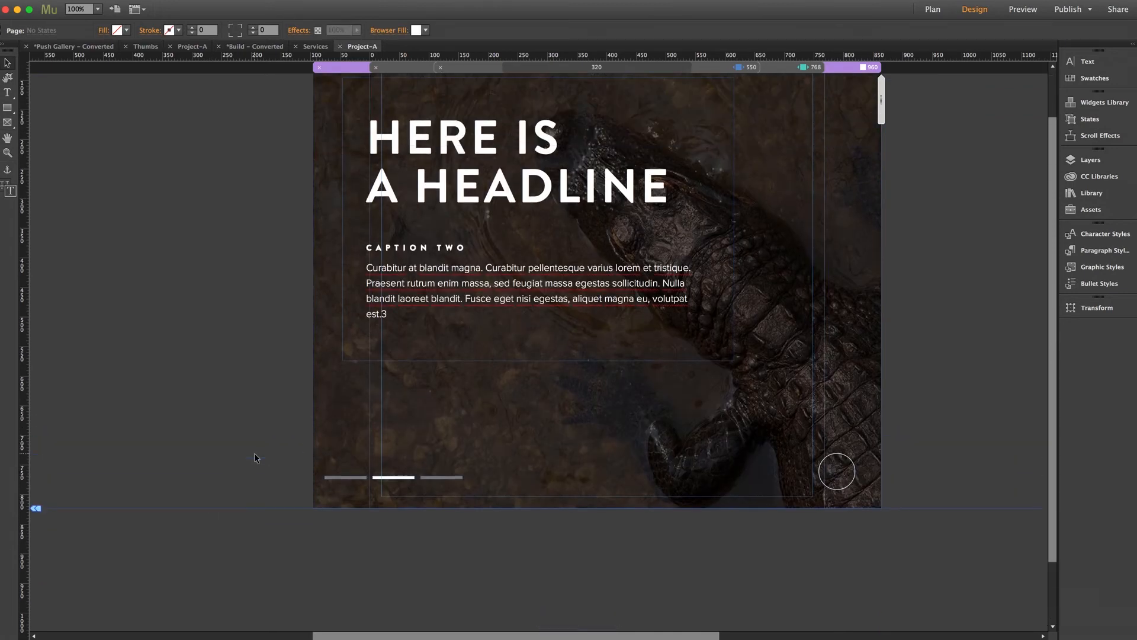
scroll(256, 457, down, 4)
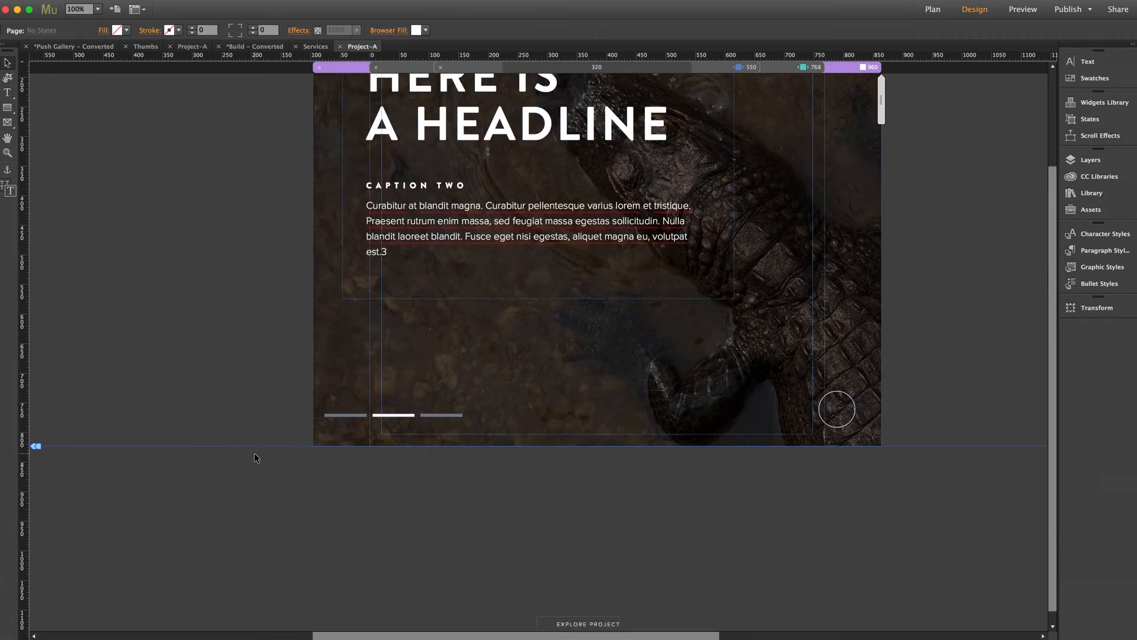
click(588, 616)
drag(587, 617, 773, 400)
click(773, 472)
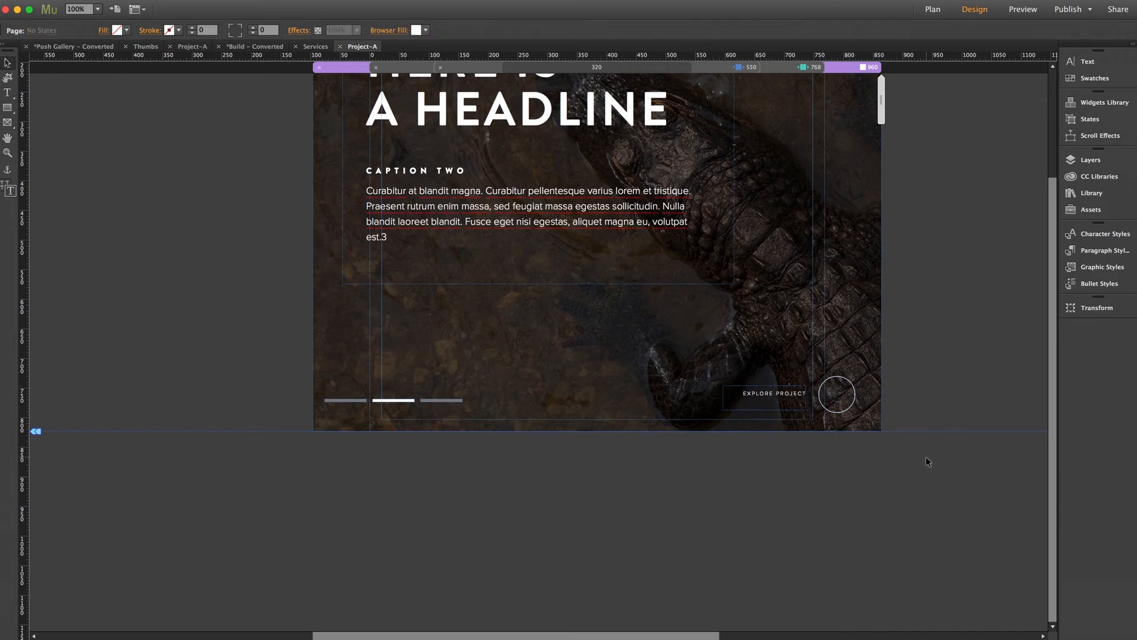
In the 768 breakpoint, align the slideshow with the page top and place the EXPLORE PROJECT text beside the circle button.
scroll(926, 458, up, 5)
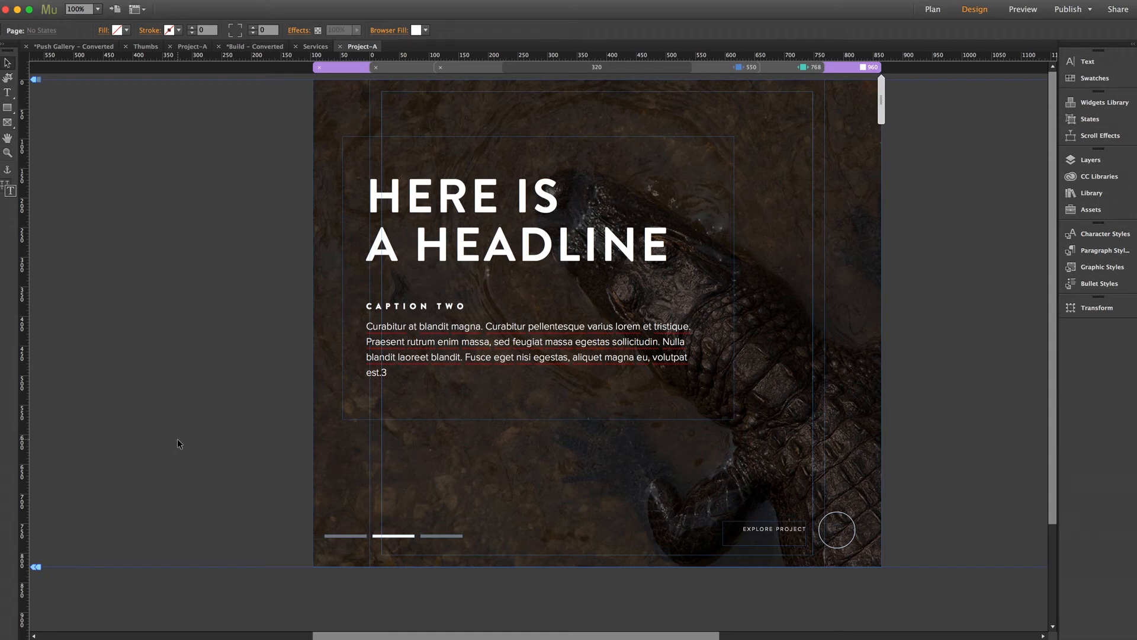
click(797, 67)
click(492, 241)
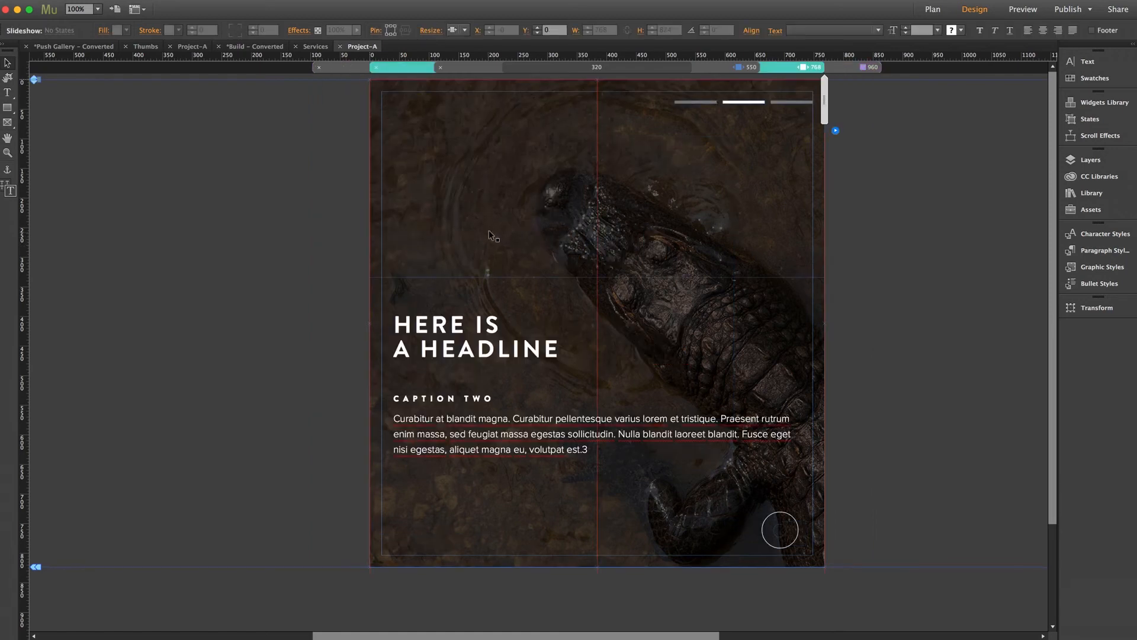
scroll(687, 569, down, 5)
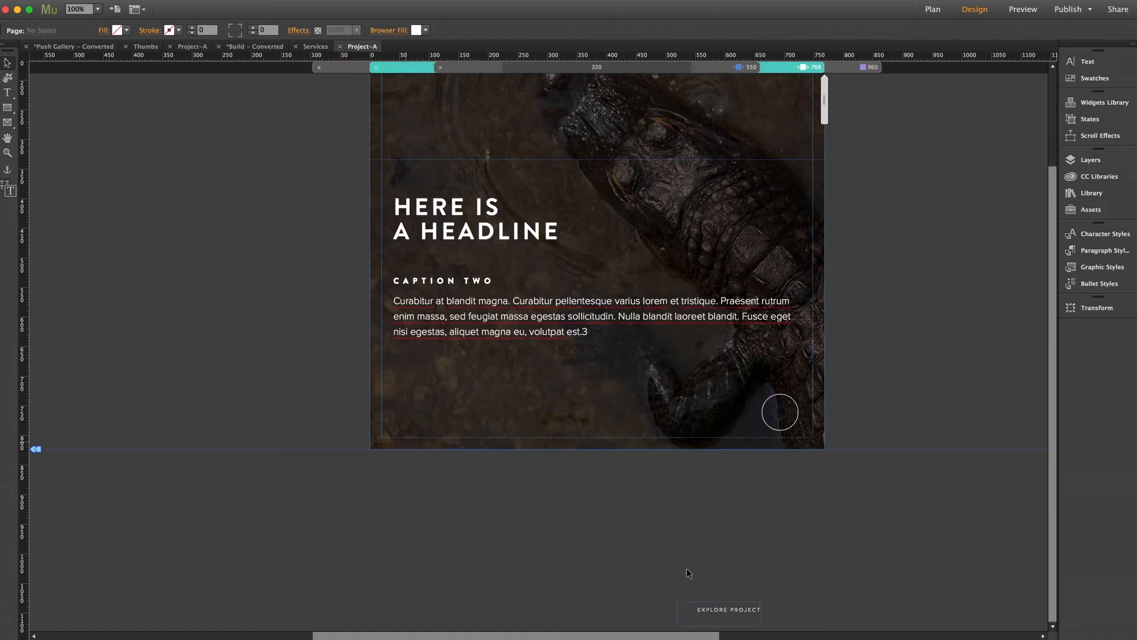
click(713, 613)
drag(712, 614, 711, 406)
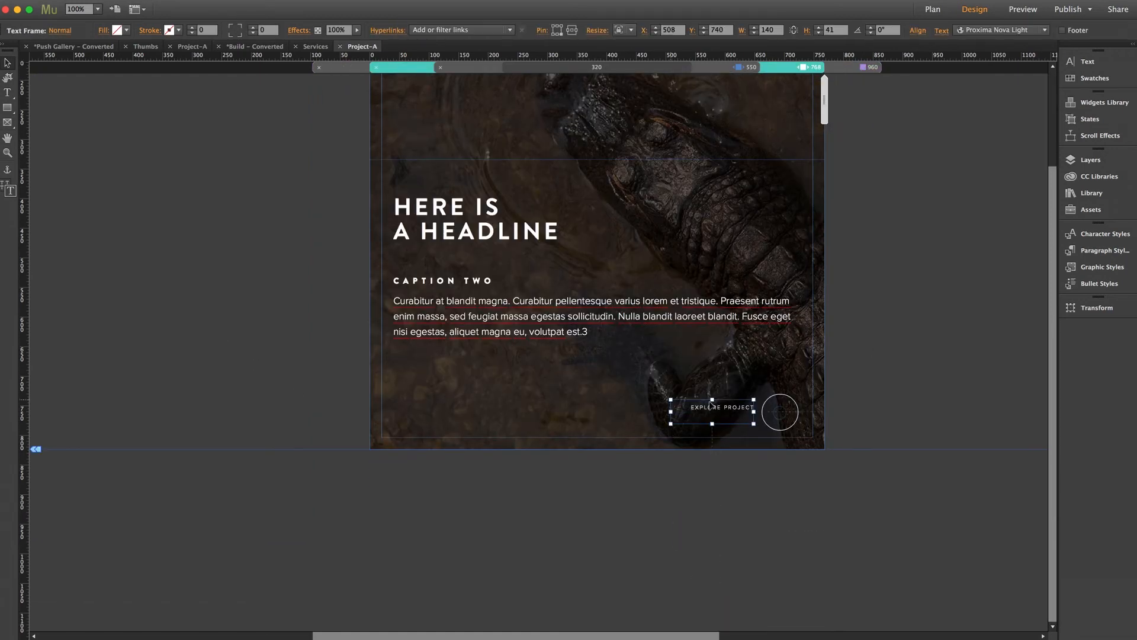
click(851, 367)
In the 550 breakpoint, move the slideshow to Y 0 and raise the page bottom to the slideshow's lower edge.
scroll(851, 367, up, 4)
click(739, 67)
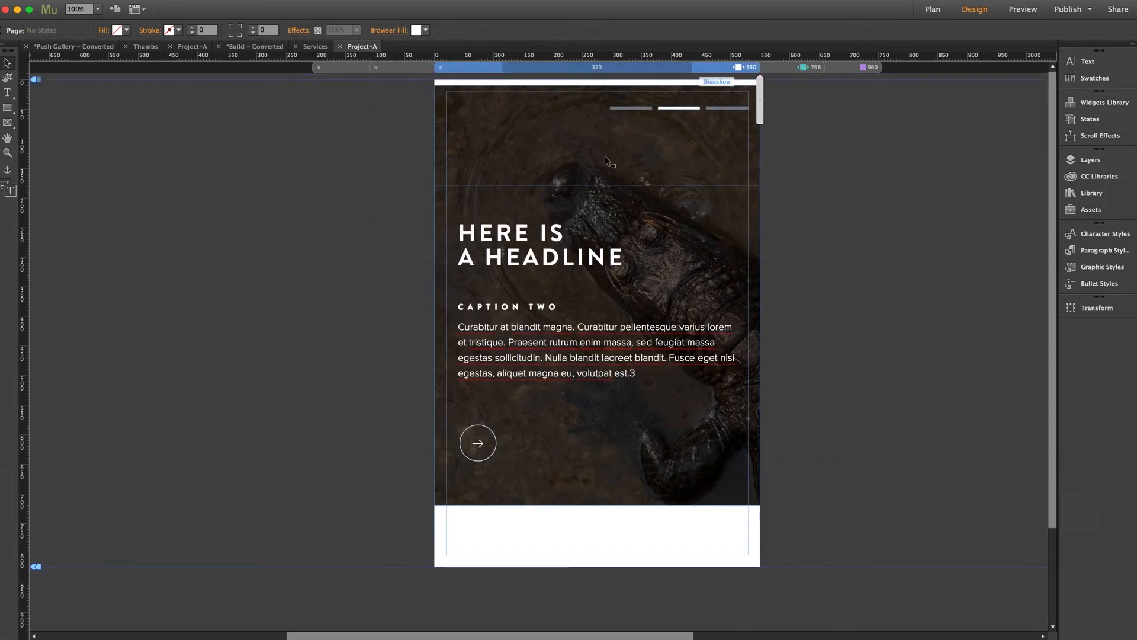
drag(581, 176, 581, 170)
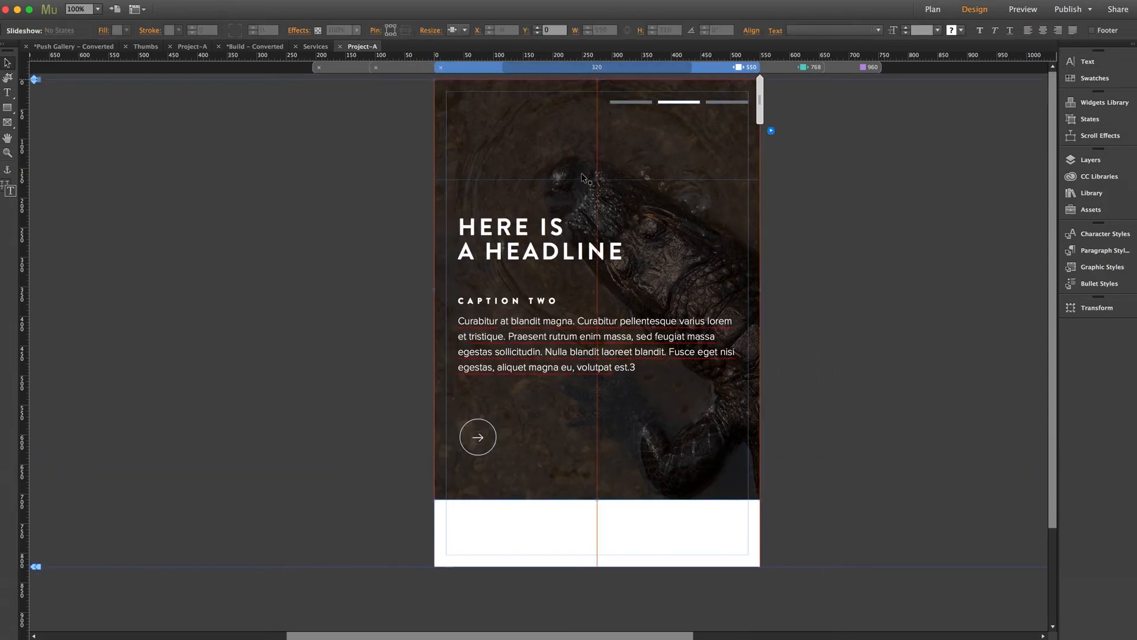
mouse_move(35, 566)
mouse_down()
mouse_move(48, 500)
mouse_move(36, 460)
mouse_up()
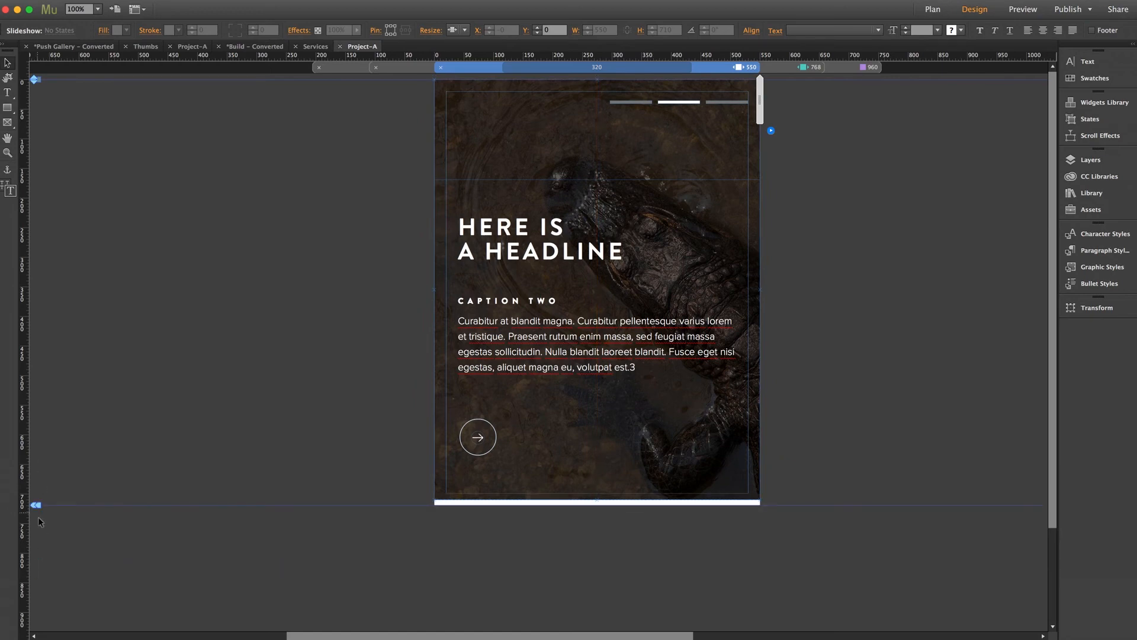
drag(32, 508, 153, 404)
click(206, 367)
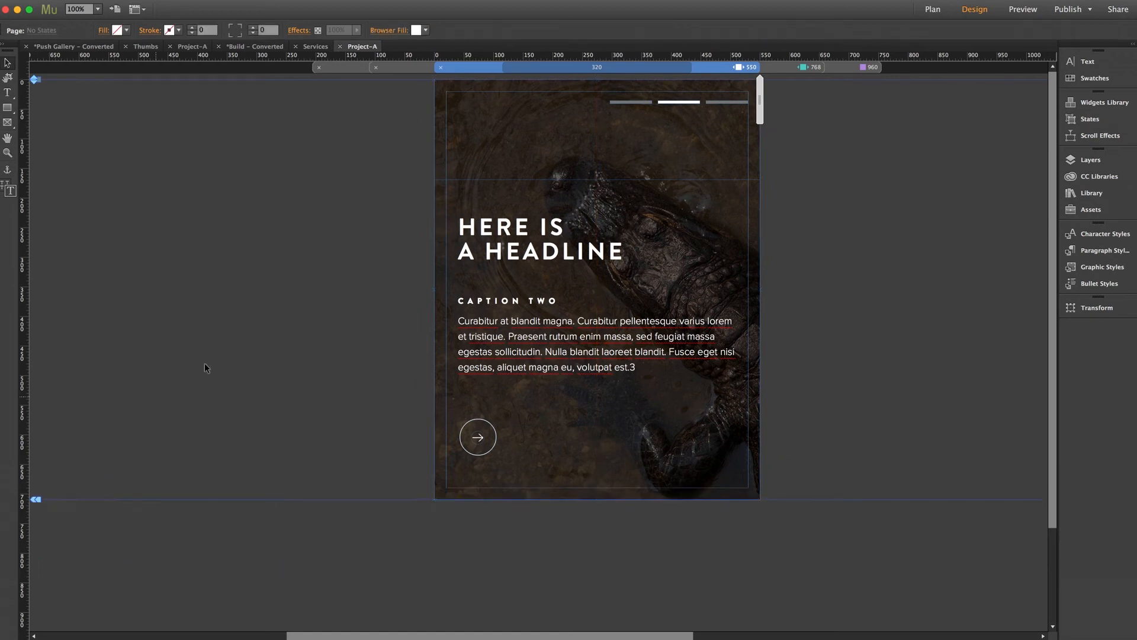
Switch Project-A back to the 960 breakpoint and open the Services page from the site map.
click(868, 70)
click(933, 9)
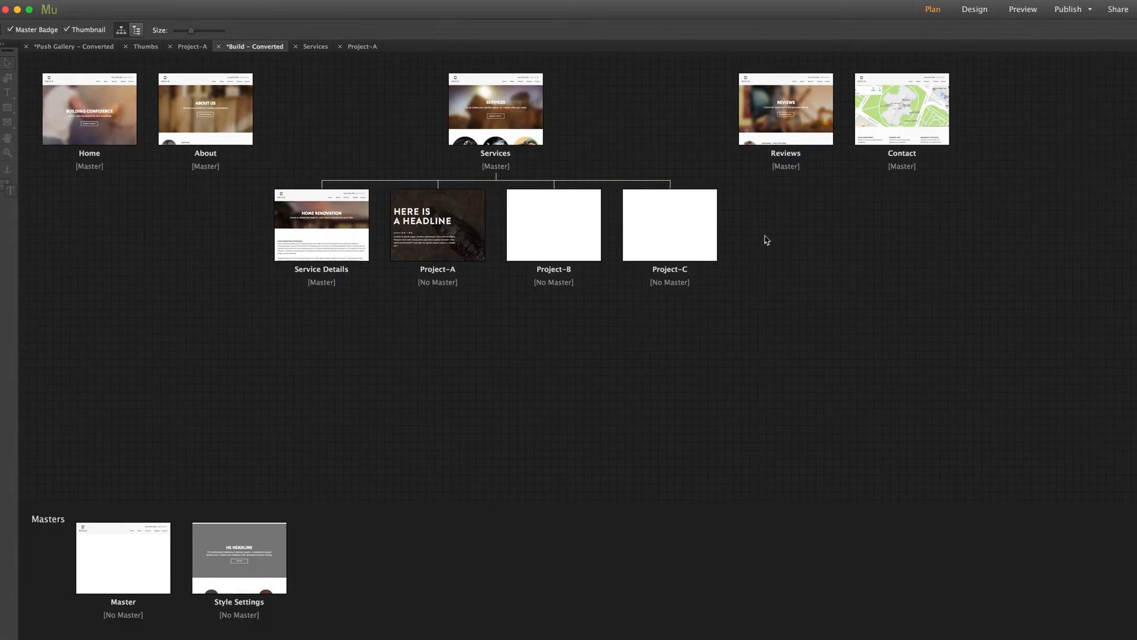
mouse_move(578, 222)
double_click(498, 121)
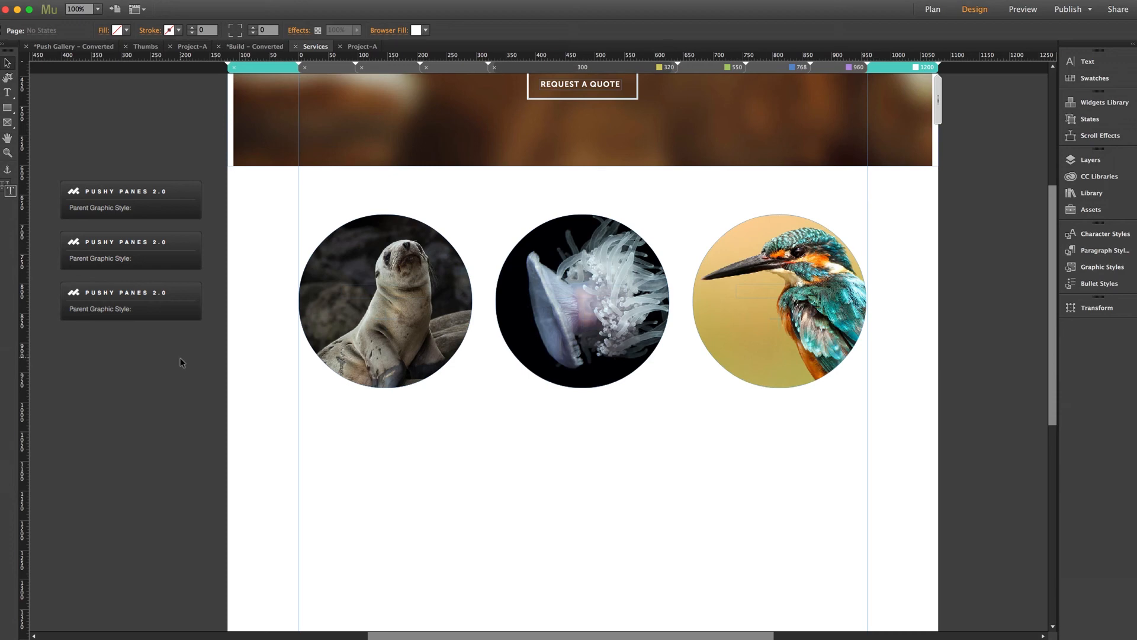
Check the Pane URL in the first Pushy Panes widget's options on the Services page.
click(177, 210)
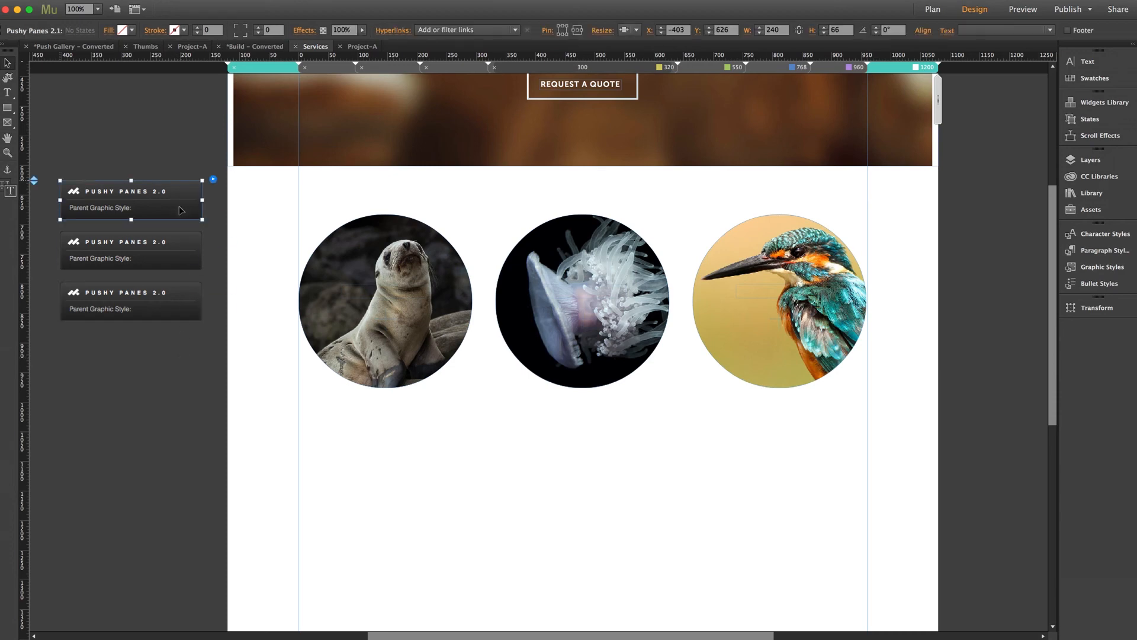
click(214, 181)
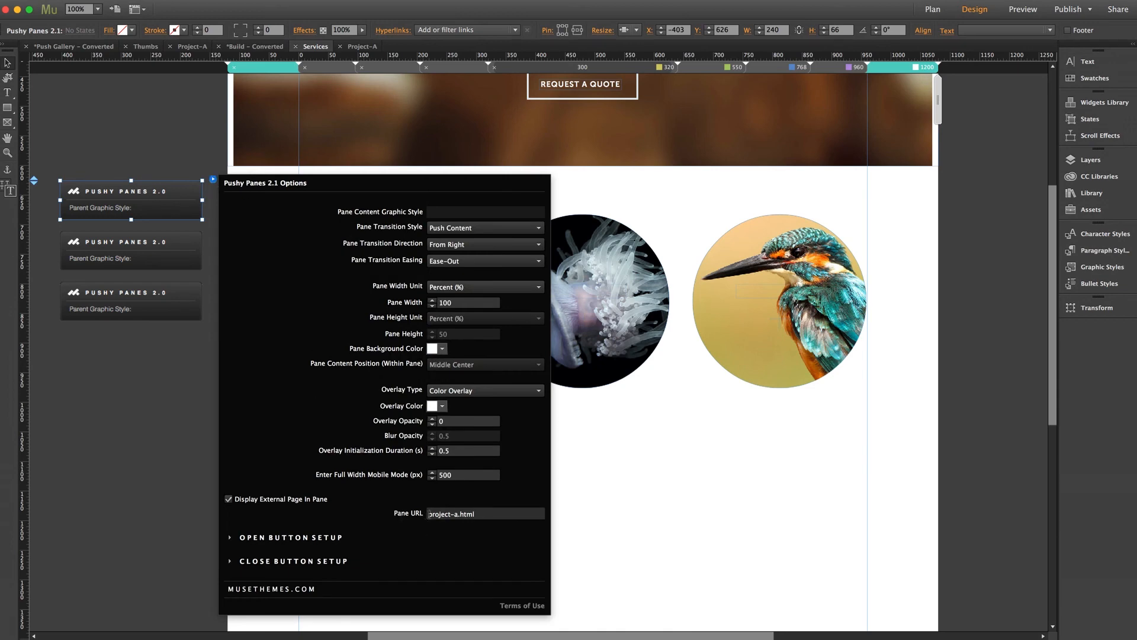
click(481, 513)
click(481, 514)
click(173, 421)
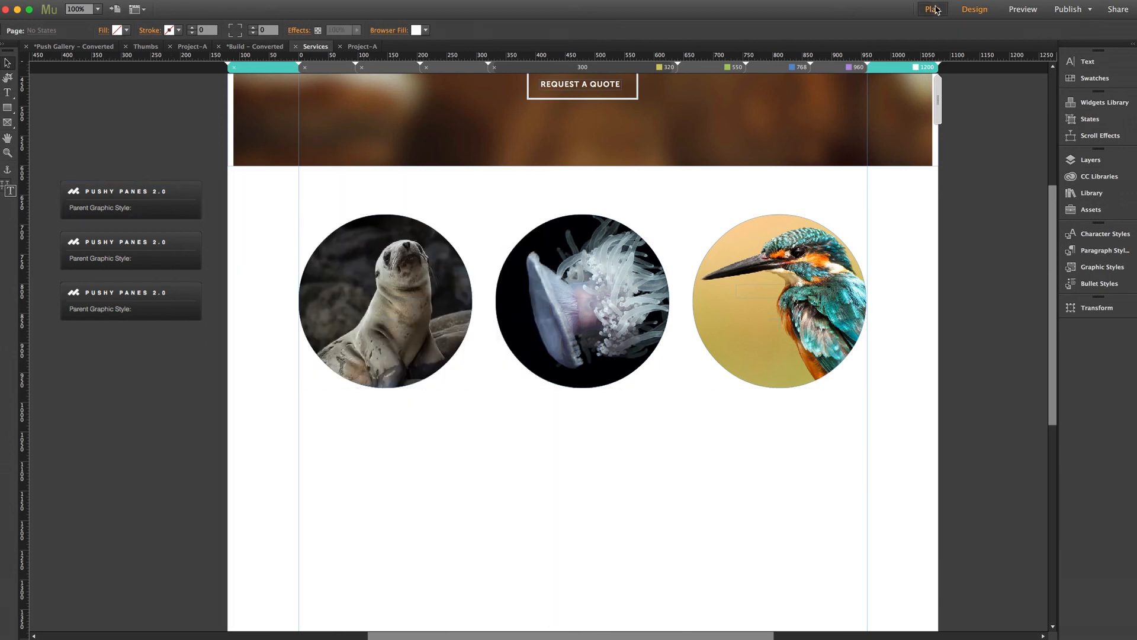
Return to the site map and preview the entire Build site in the browser.
click(934, 10)
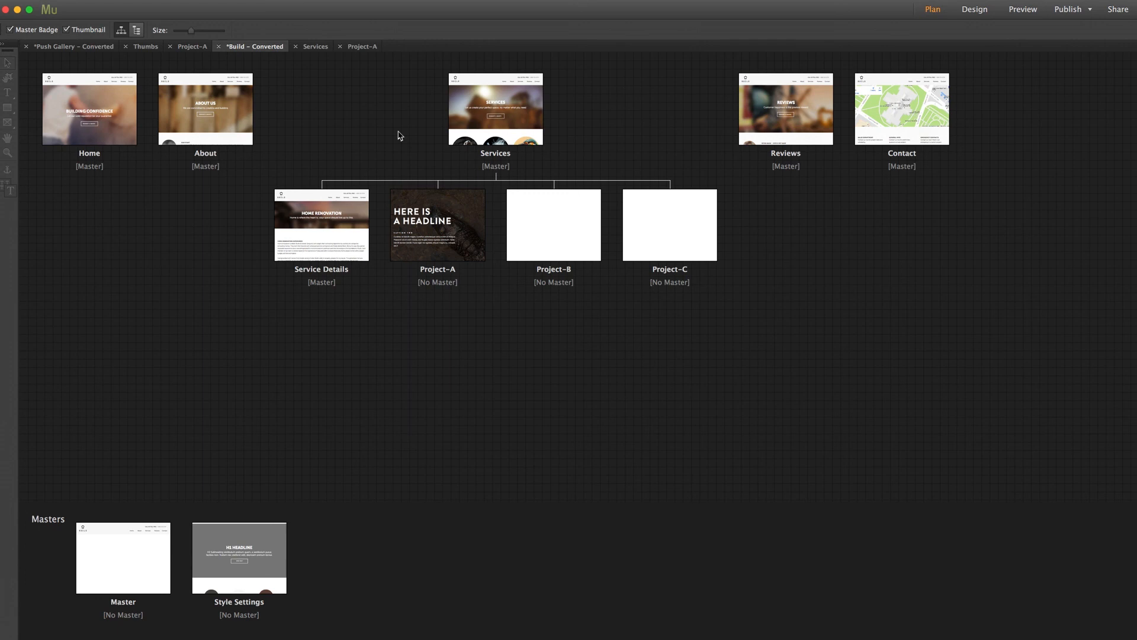
mouse_move(474, 168)
click(116, 0)
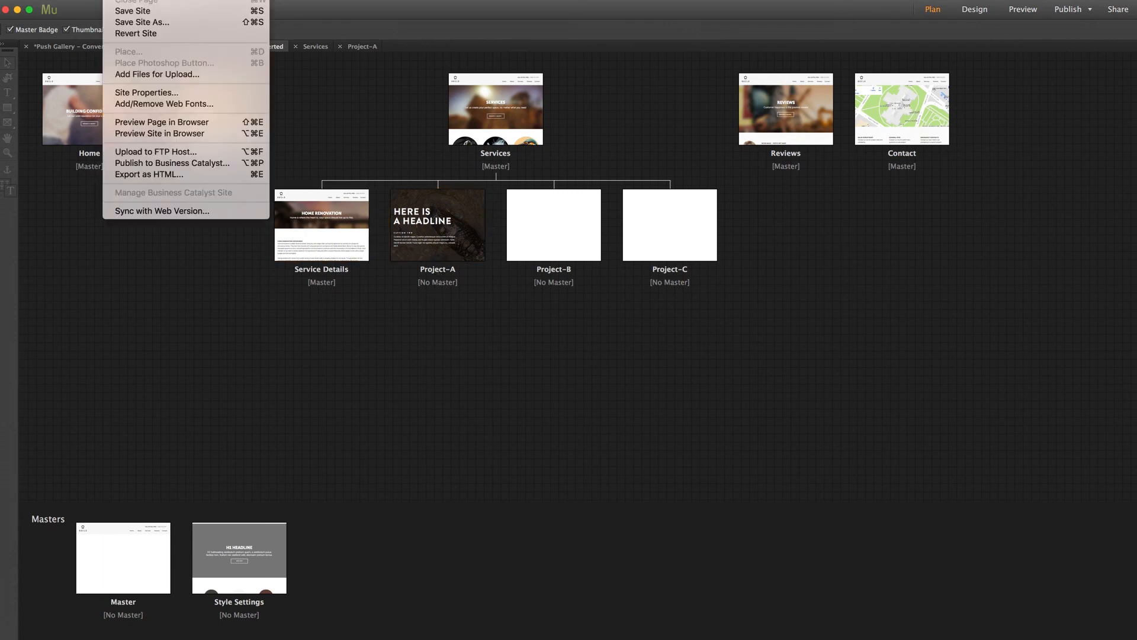
click(164, 134)
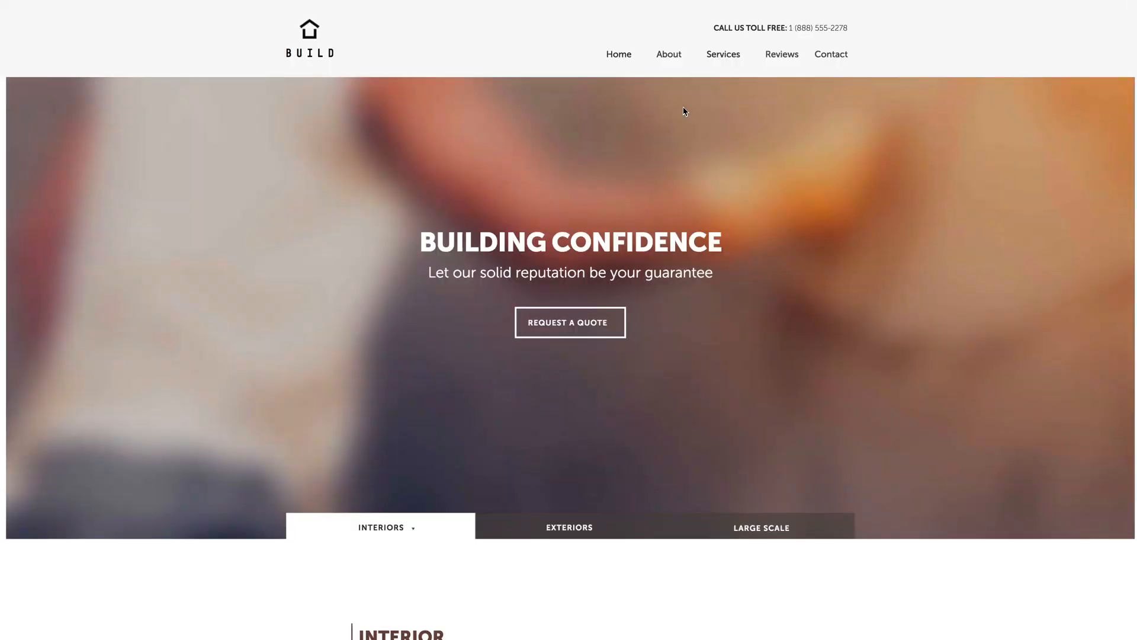
Go to the Services page in the preview and test the Project A thumbnail by opening its pane.
click(719, 55)
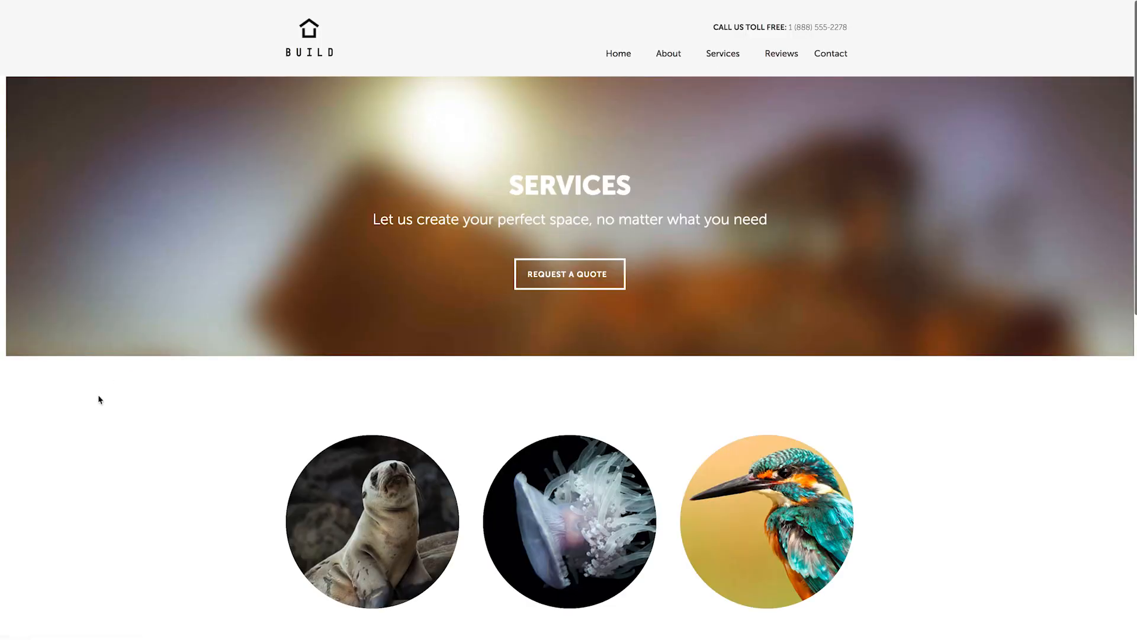
scroll(119, 422, down, 3)
mouse_move(364, 363)
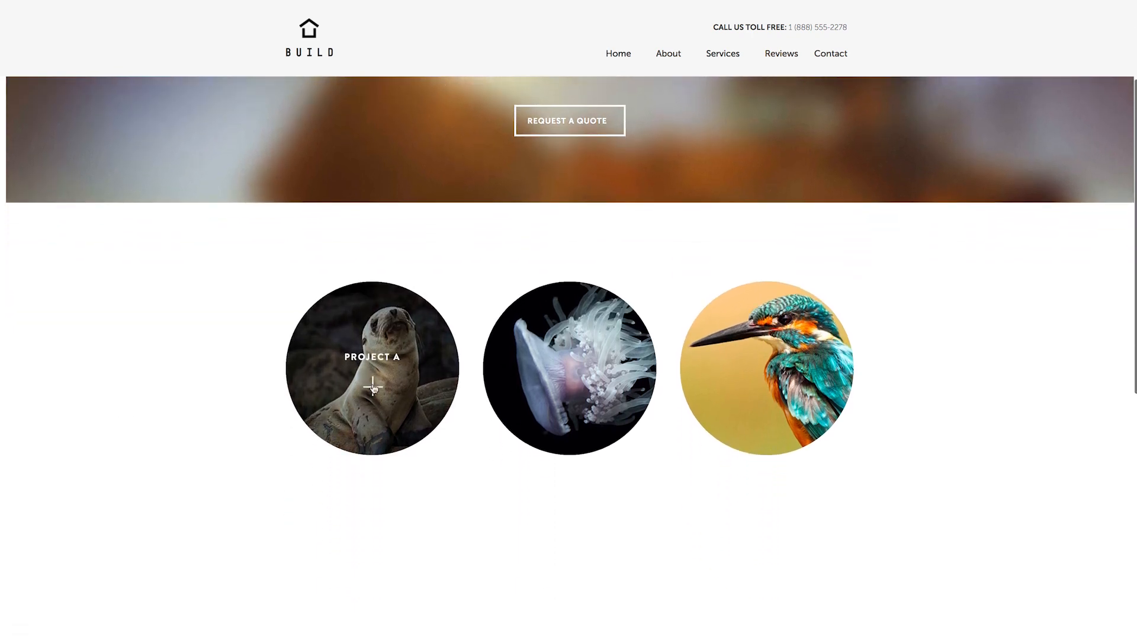
click(373, 388)
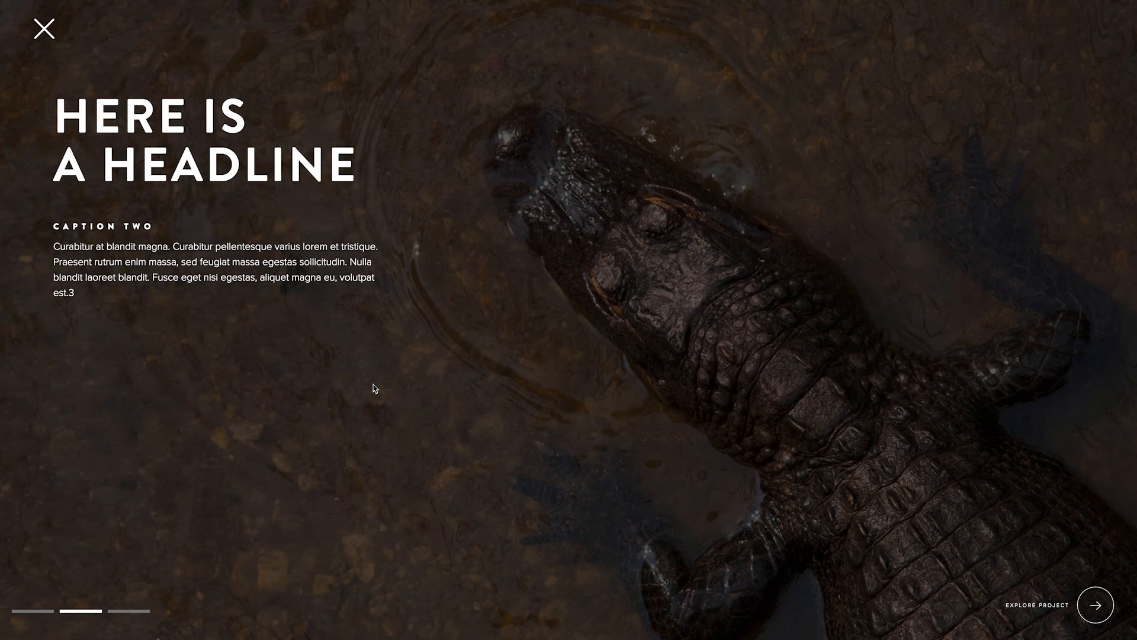